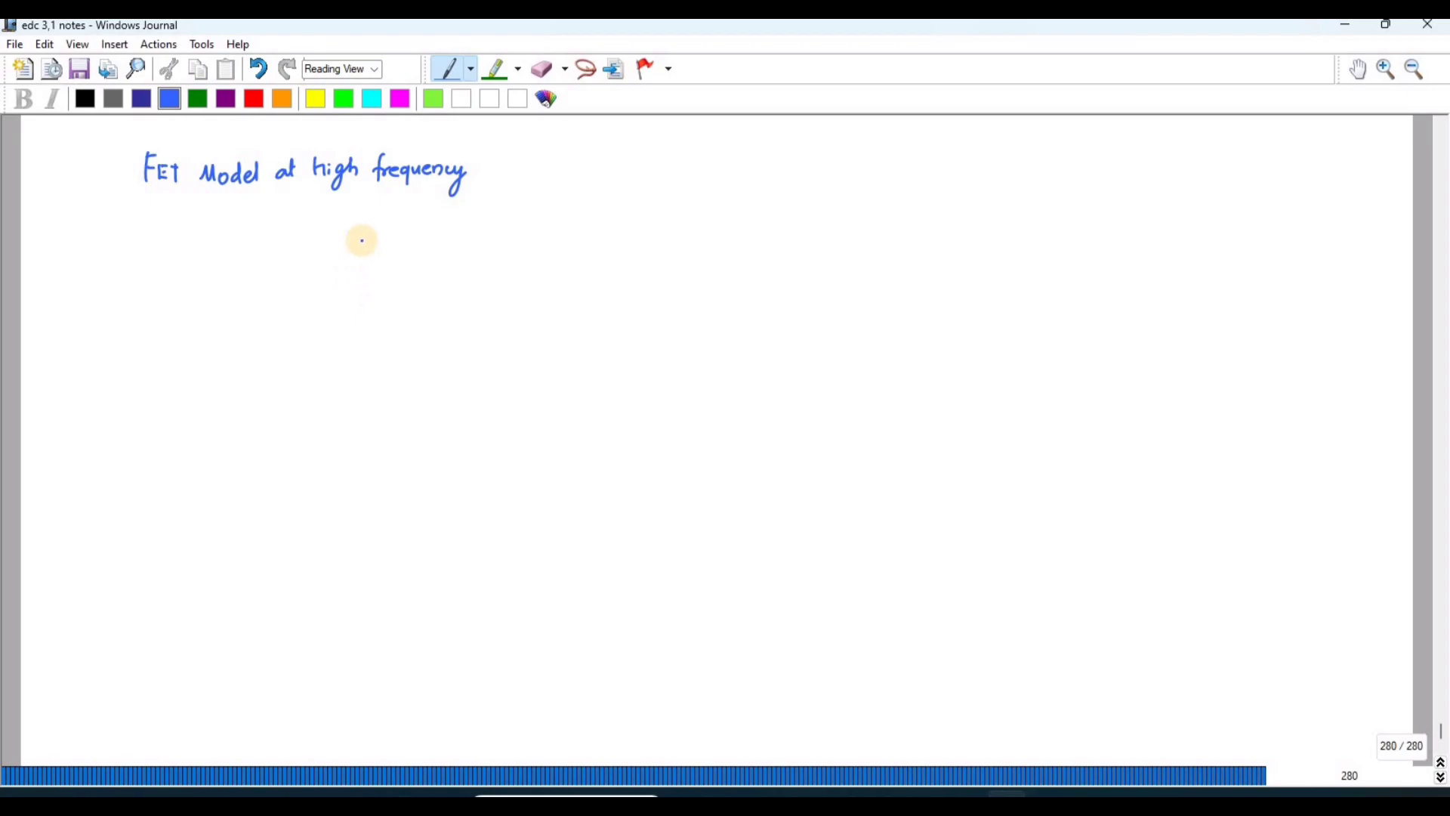
Step: In red ink, draw the gate wire, the vgs arrow and label, and the bottom source wire
click(254, 100)
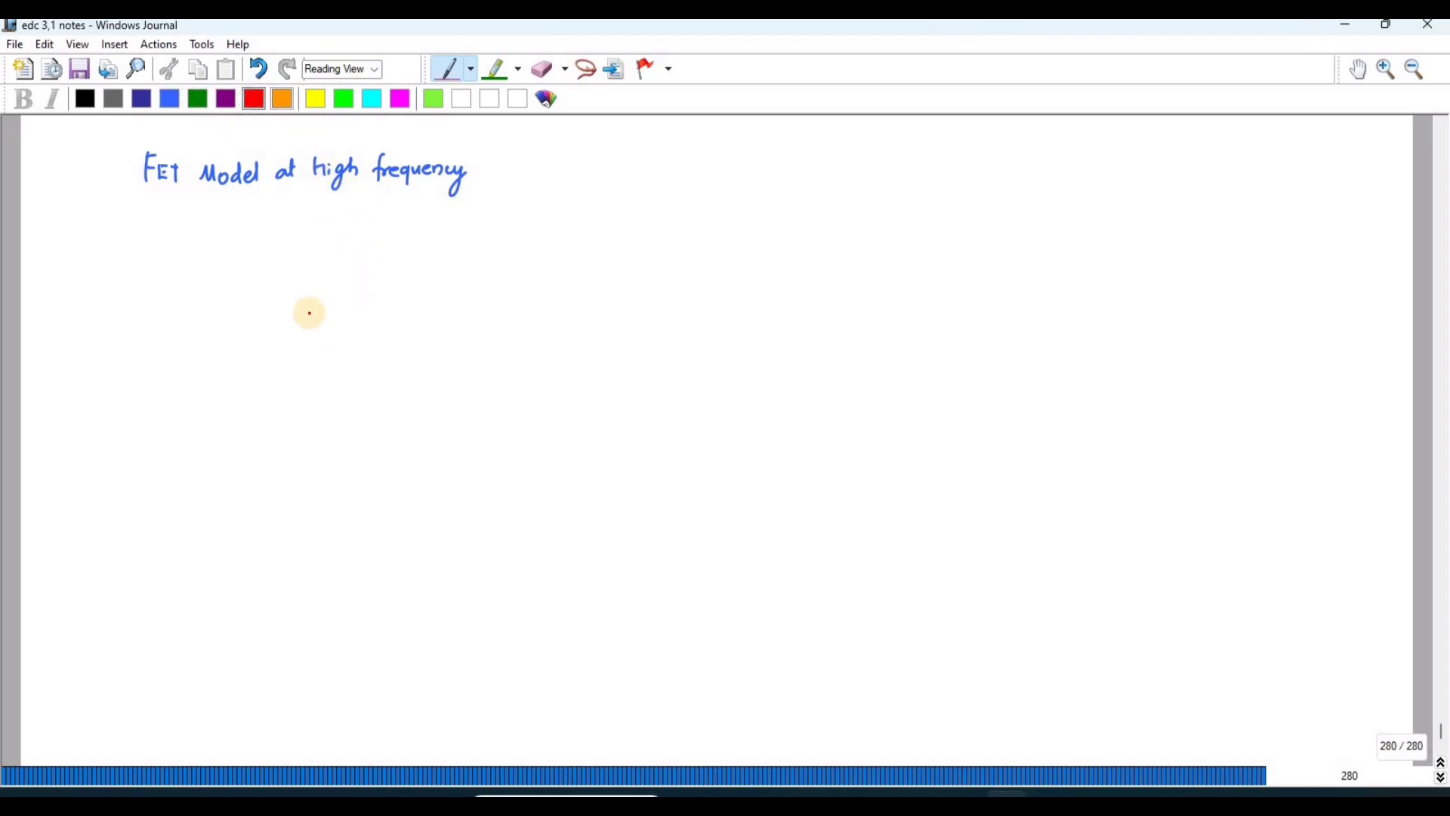
drag(282, 306, 366, 300)
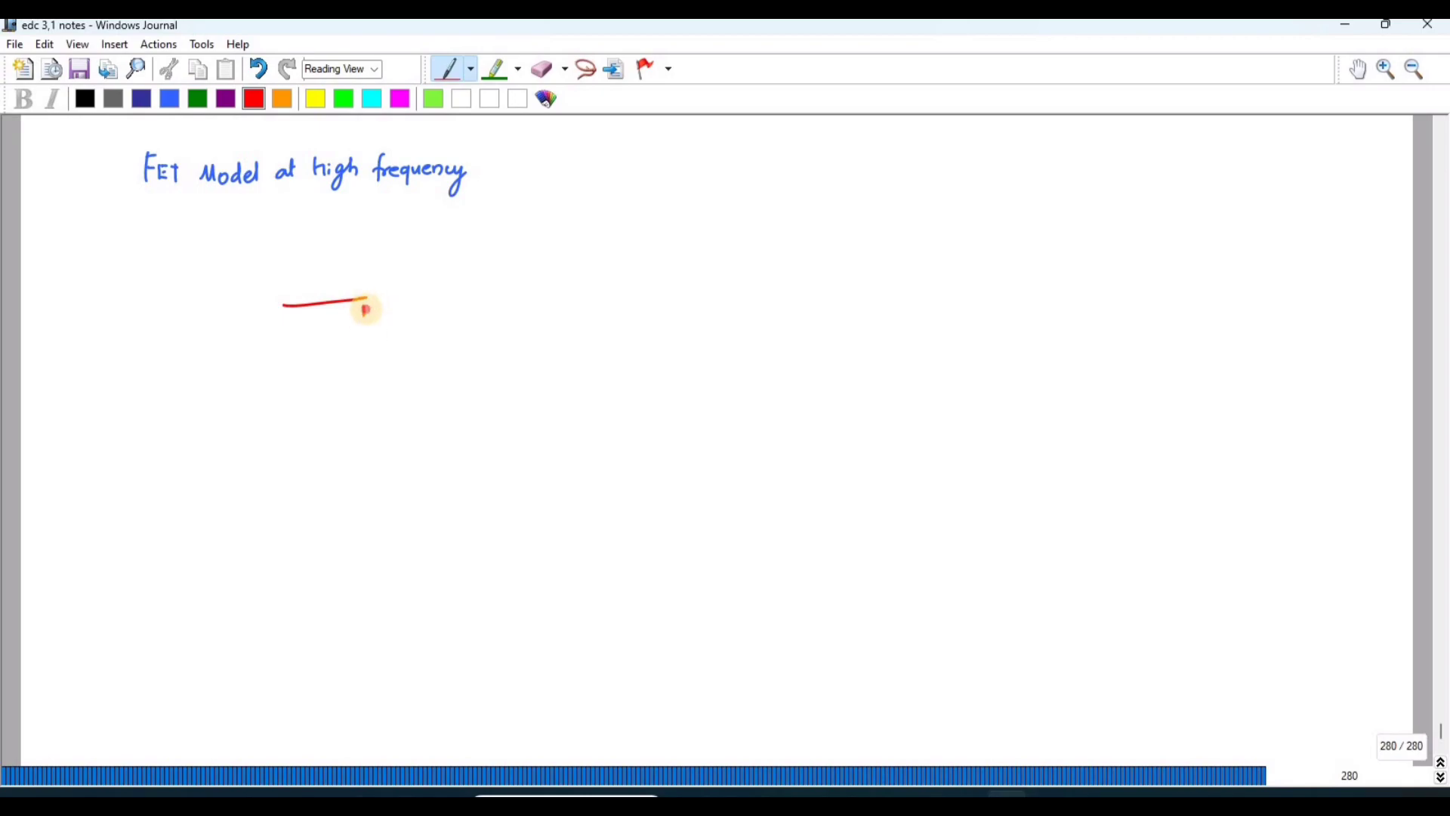
drag(365, 327, 367, 302)
mouse_move(355, 352)
mouse_down()
mouse_move(368, 378)
mouse_move(377, 361)
mouse_move(361, 433)
mouse_up()
drag(353, 425, 368, 423)
drag(279, 445, 441, 436)
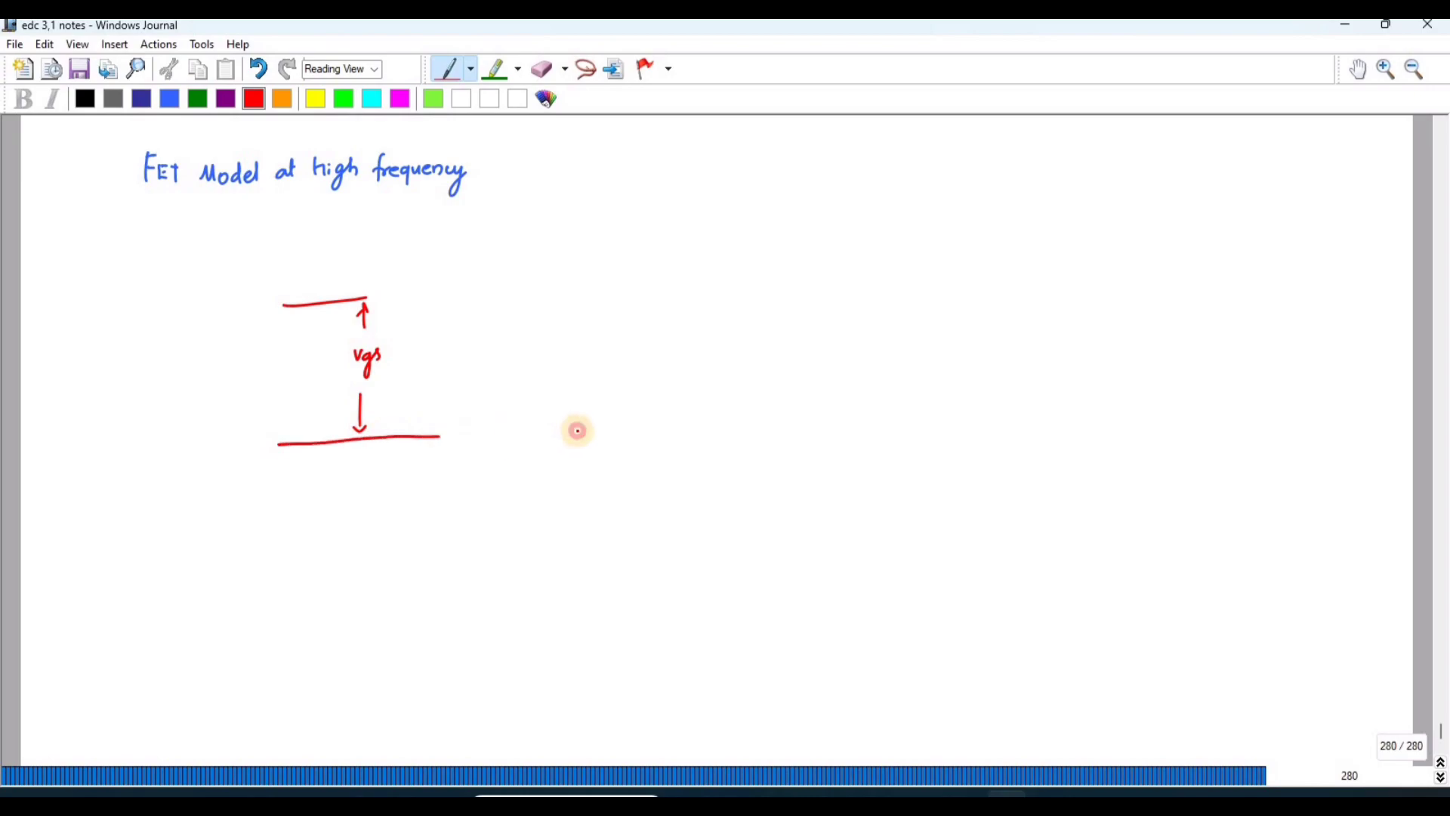
Step: Add the gmvgs current source and rd resistor branch, and label terminals G, S and D
mouse_move(466, 295)
mouse_down()
mouse_move(467, 355)
mouse_move(496, 344)
mouse_move(493, 366)
mouse_move(514, 346)
mouse_up()
drag(517, 341, 534, 368)
drag(544, 344, 540, 361)
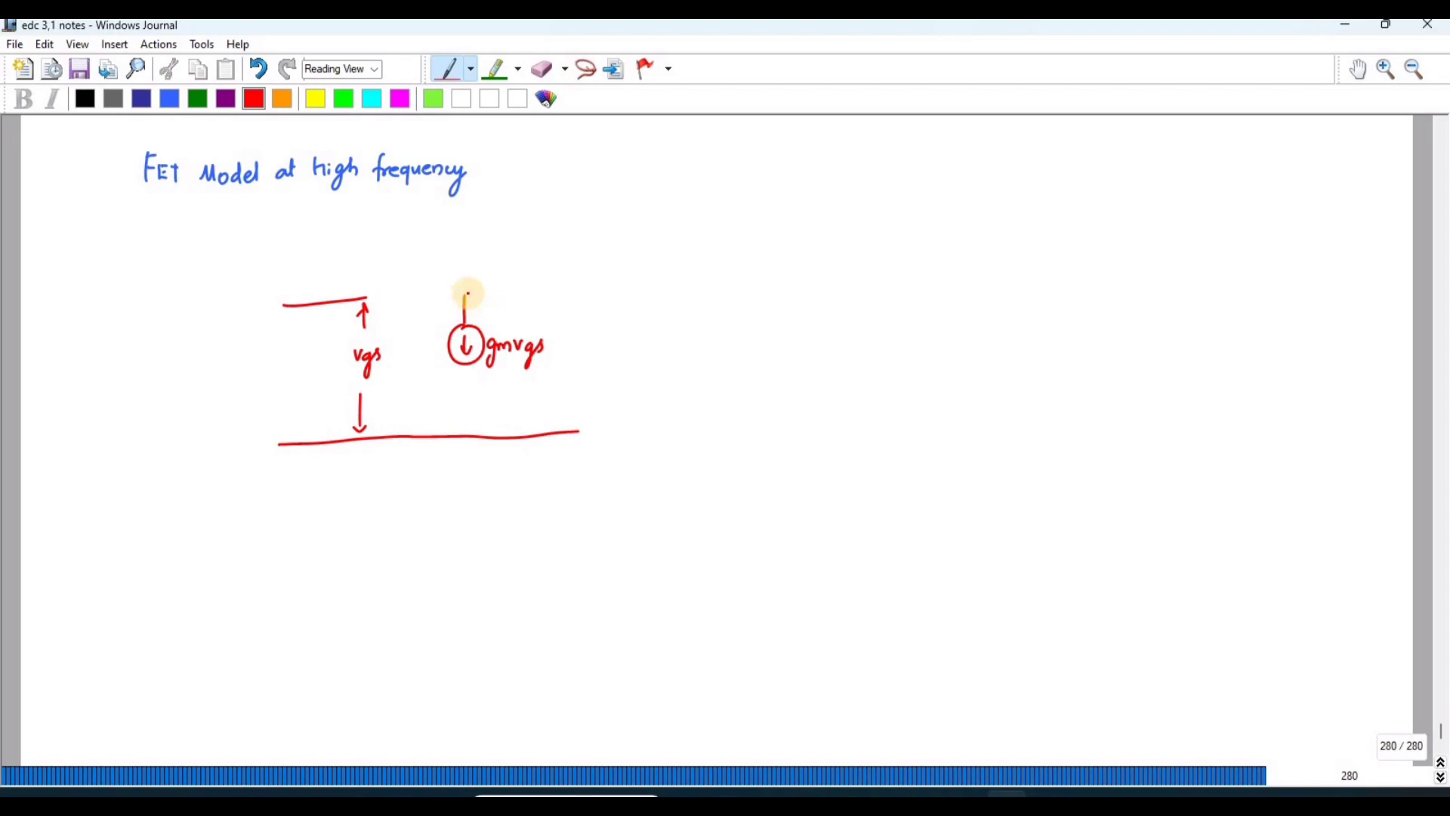
drag(559, 294, 559, 351)
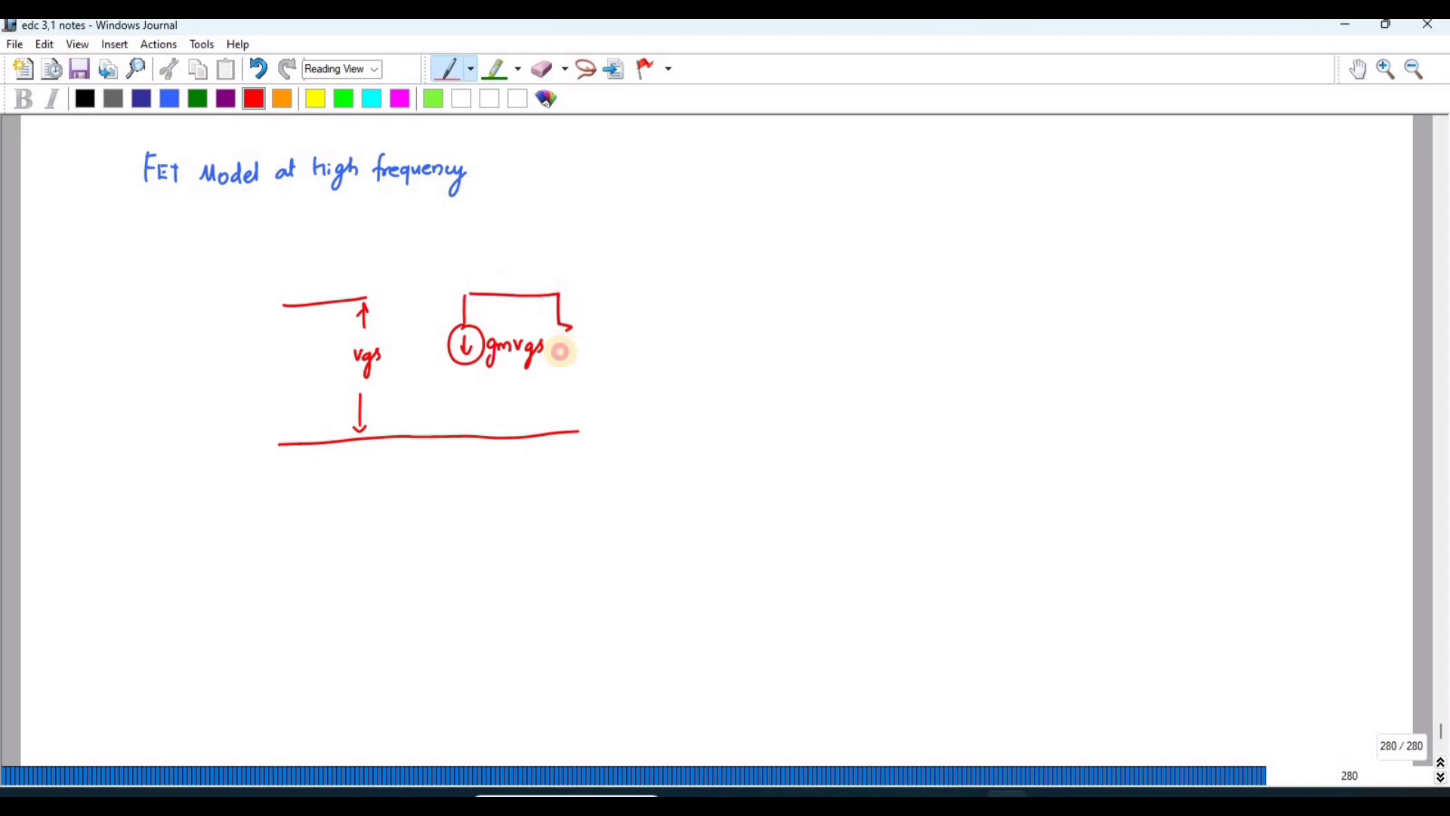
mouse_move(560, 434)
mouse_down()
mouse_move(570, 333)
mouse_move(599, 340)
mouse_up()
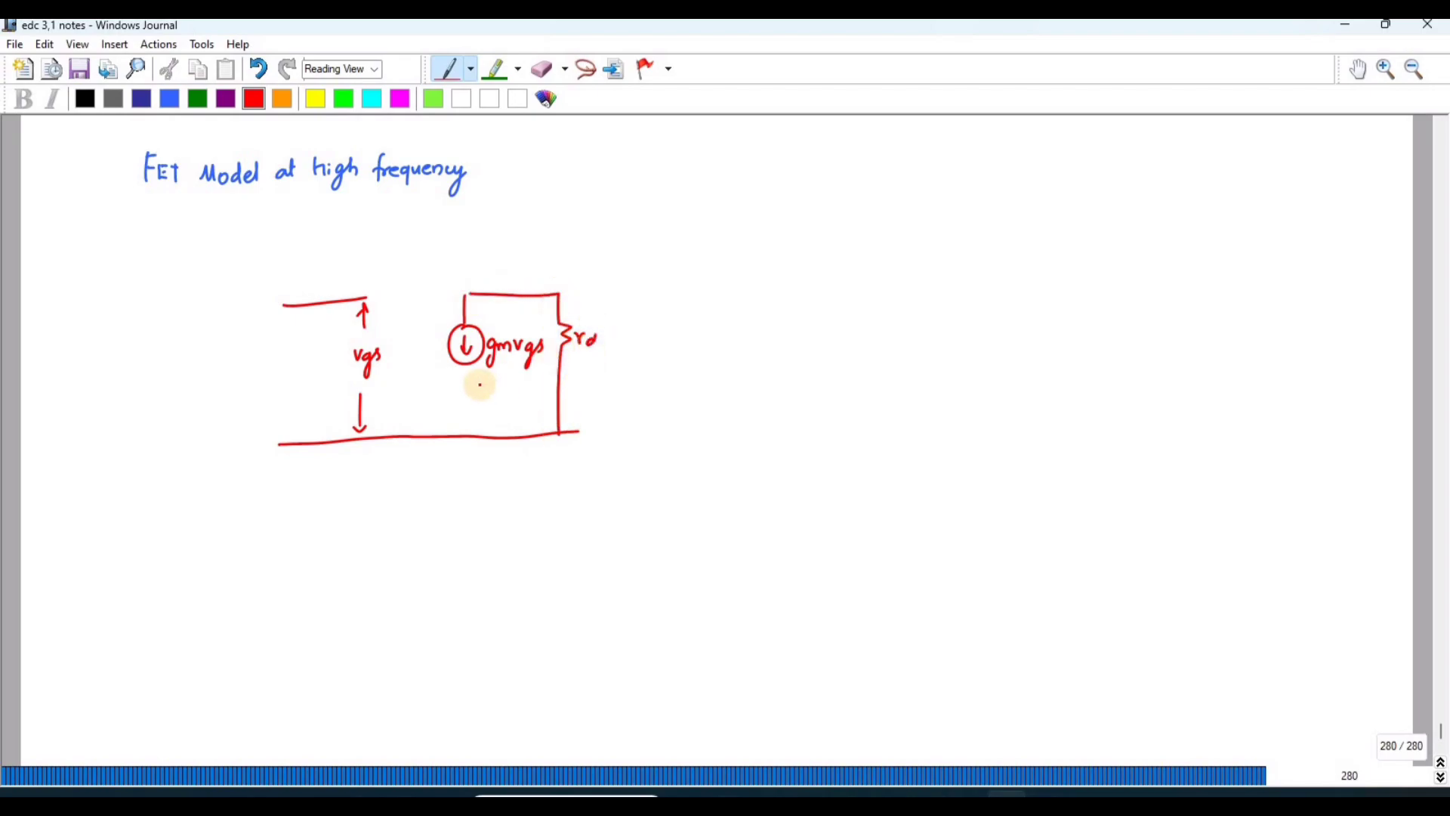
mouse_move(473, 366)
mouse_down()
mouse_move(470, 431)
mouse_move(412, 460)
mouse_up()
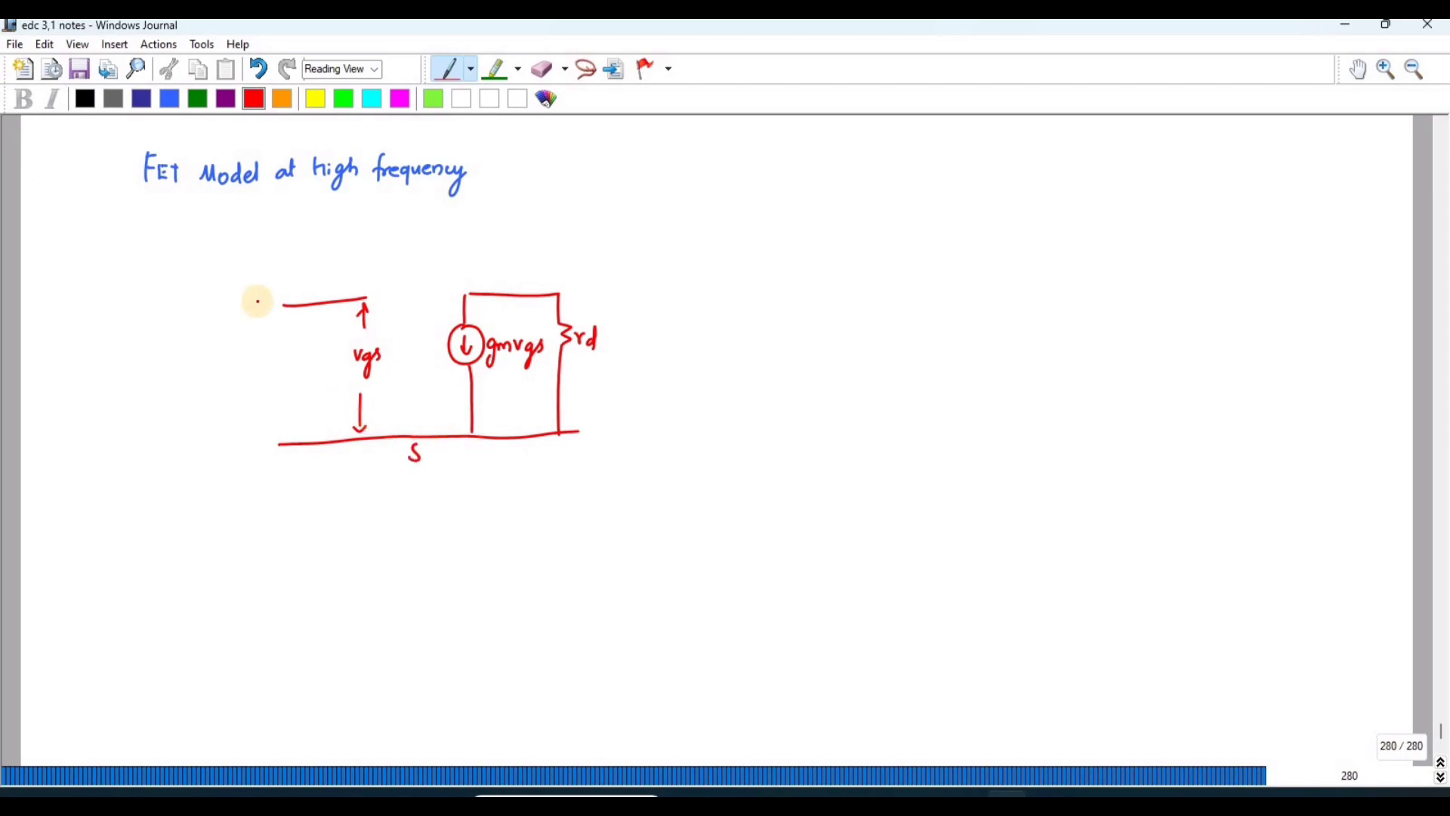
drag(279, 280, 280, 295)
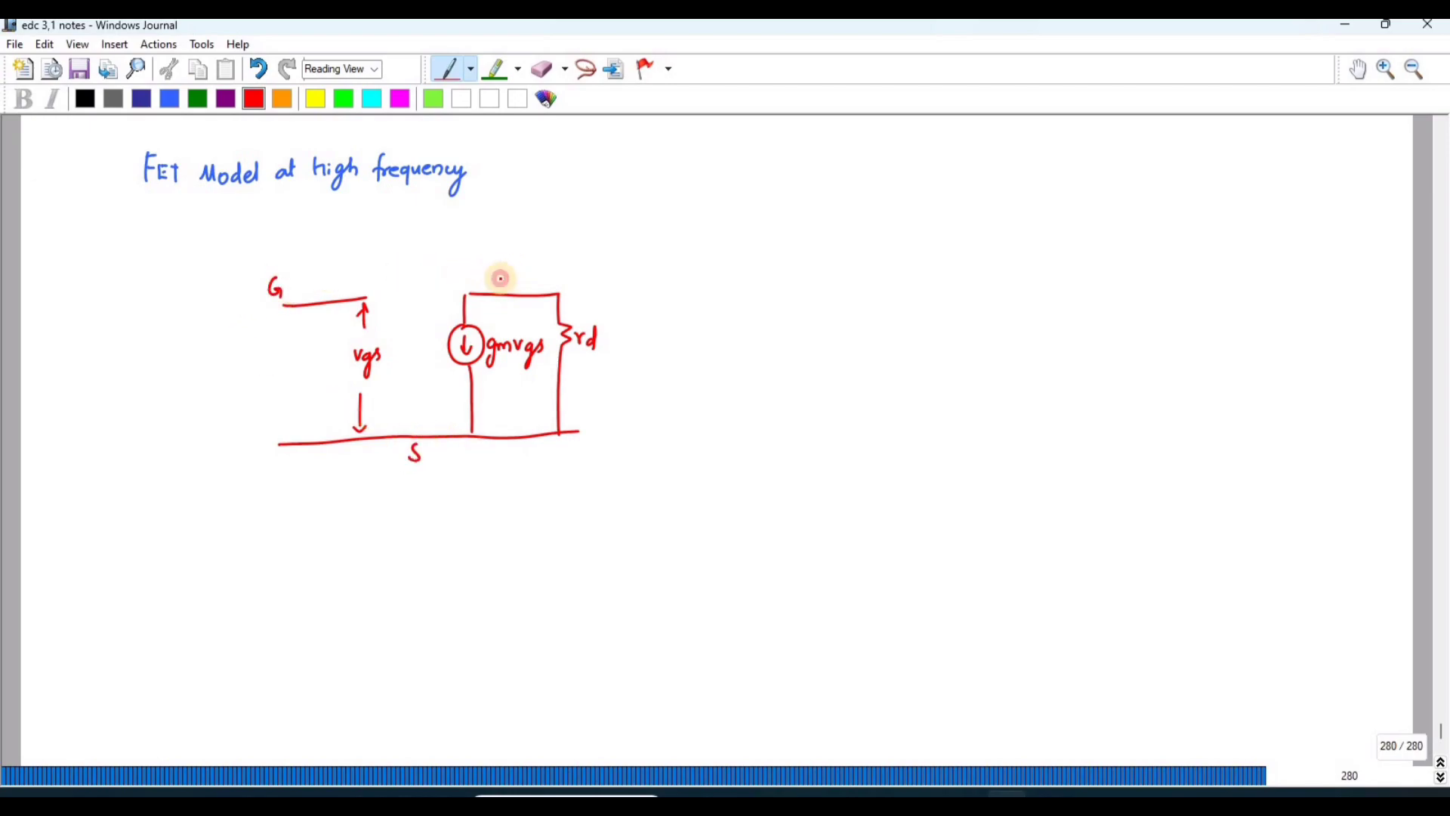
mouse_move(504, 265)
mouse_down()
mouse_move(505, 281)
mouse_move(613, 293)
mouse_up()
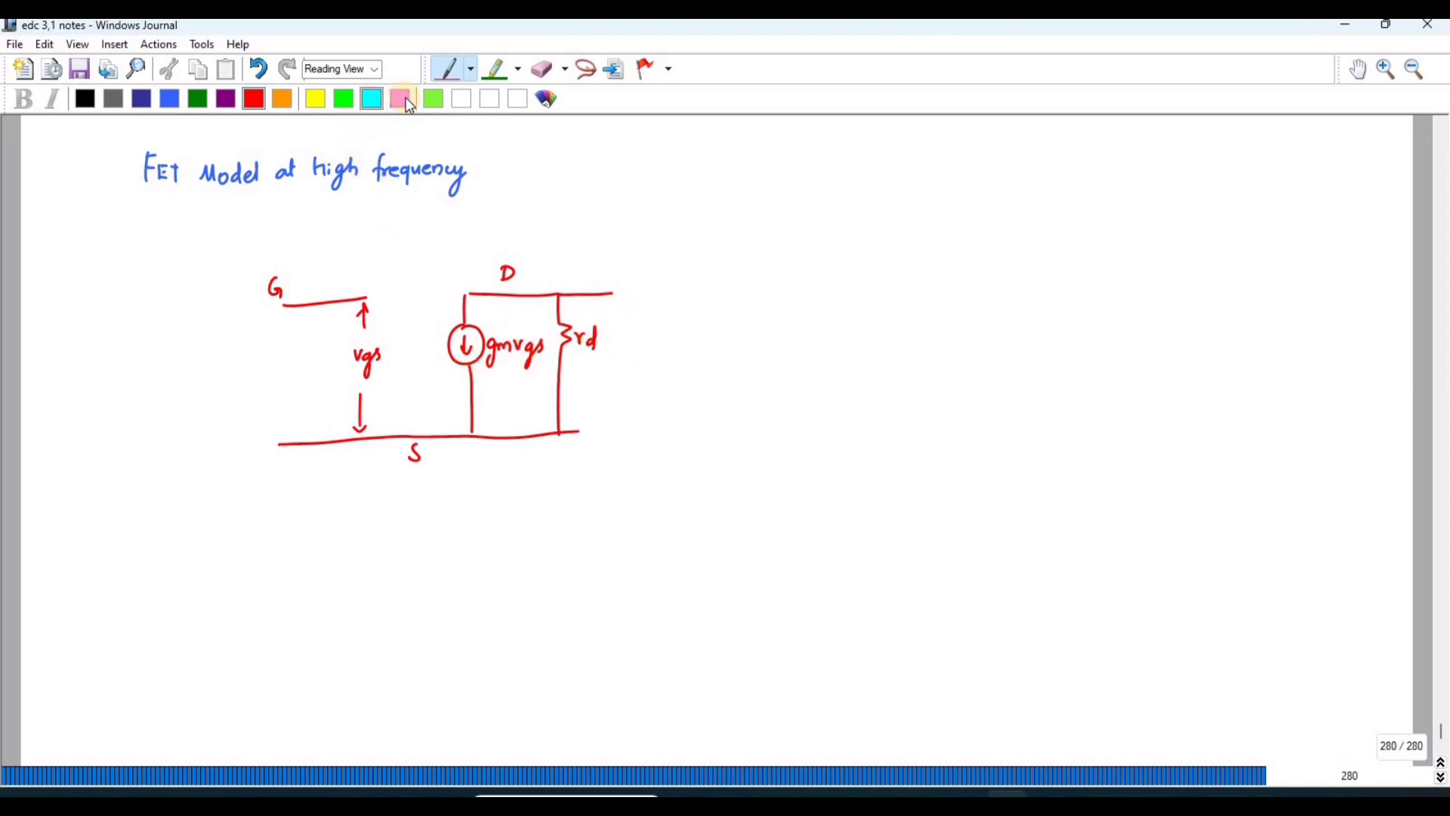
Step: In magenta, draw capacitor Cgs between the gate and source wires and label it
click(400, 99)
drag(324, 308, 338, 360)
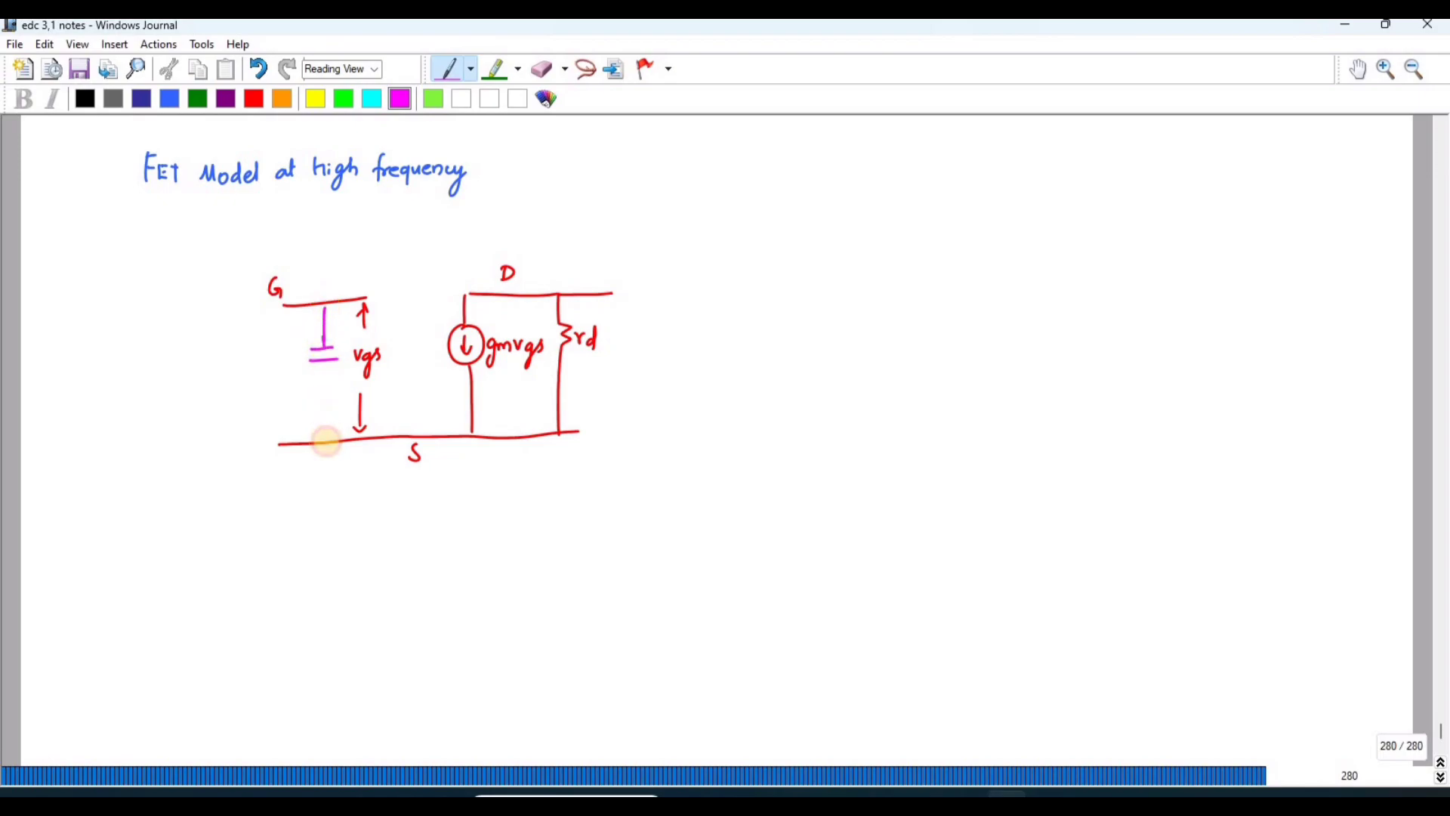
mouse_move(327, 442)
mouse_down()
mouse_move(326, 361)
mouse_move(291, 408)
mouse_move(301, 390)
mouse_up()
drag(386, 289, 387, 308)
Step: Draw and label Cgd across gate–drain and Cds across drain–source
mouse_move(393, 285)
mouse_down()
mouse_move(393, 306)
mouse_move(466, 283)
mouse_up()
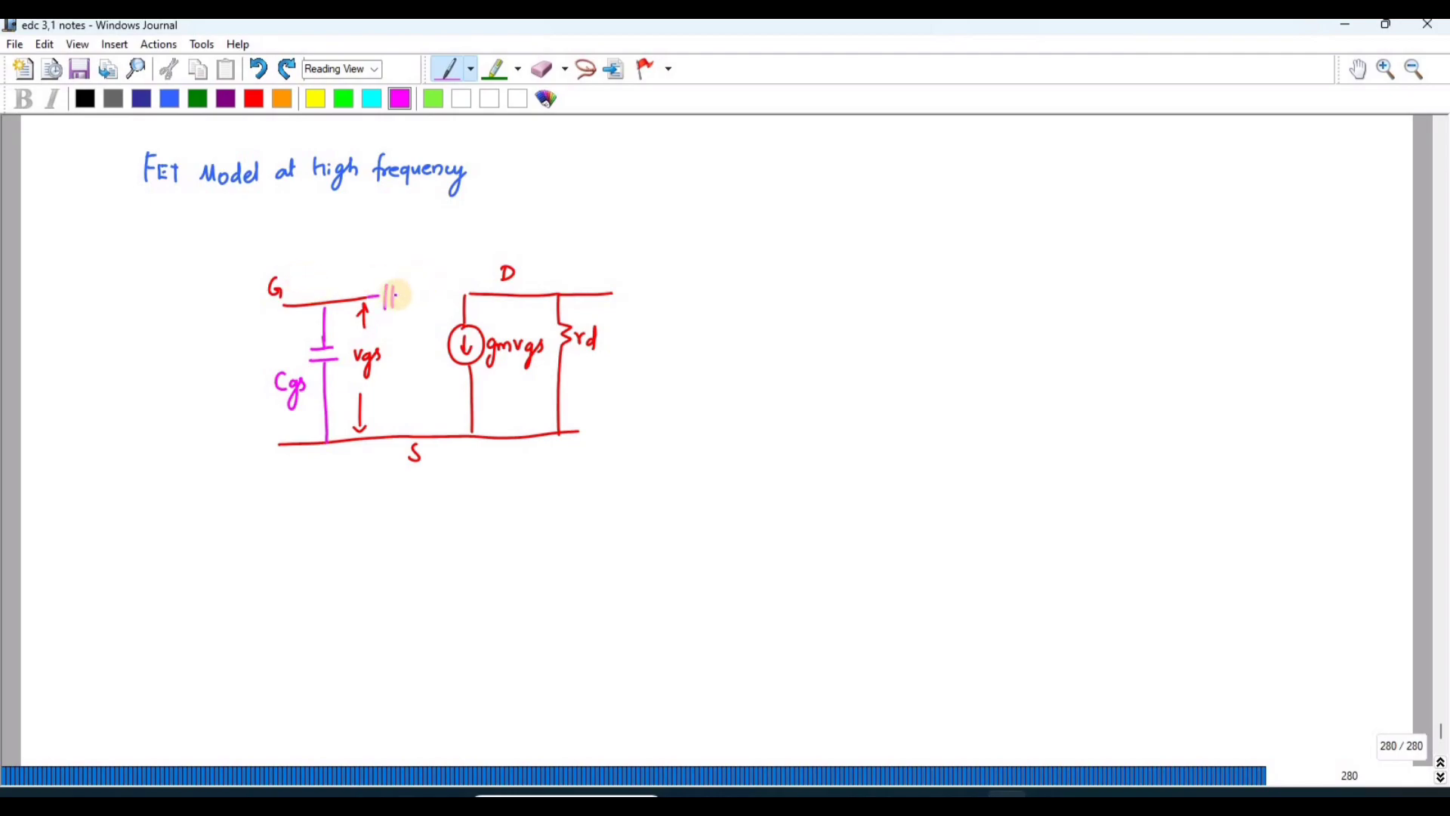
drag(397, 295, 465, 294)
mouse_move(399, 254)
mouse_down()
mouse_move(409, 278)
mouse_move(427, 272)
mouse_up()
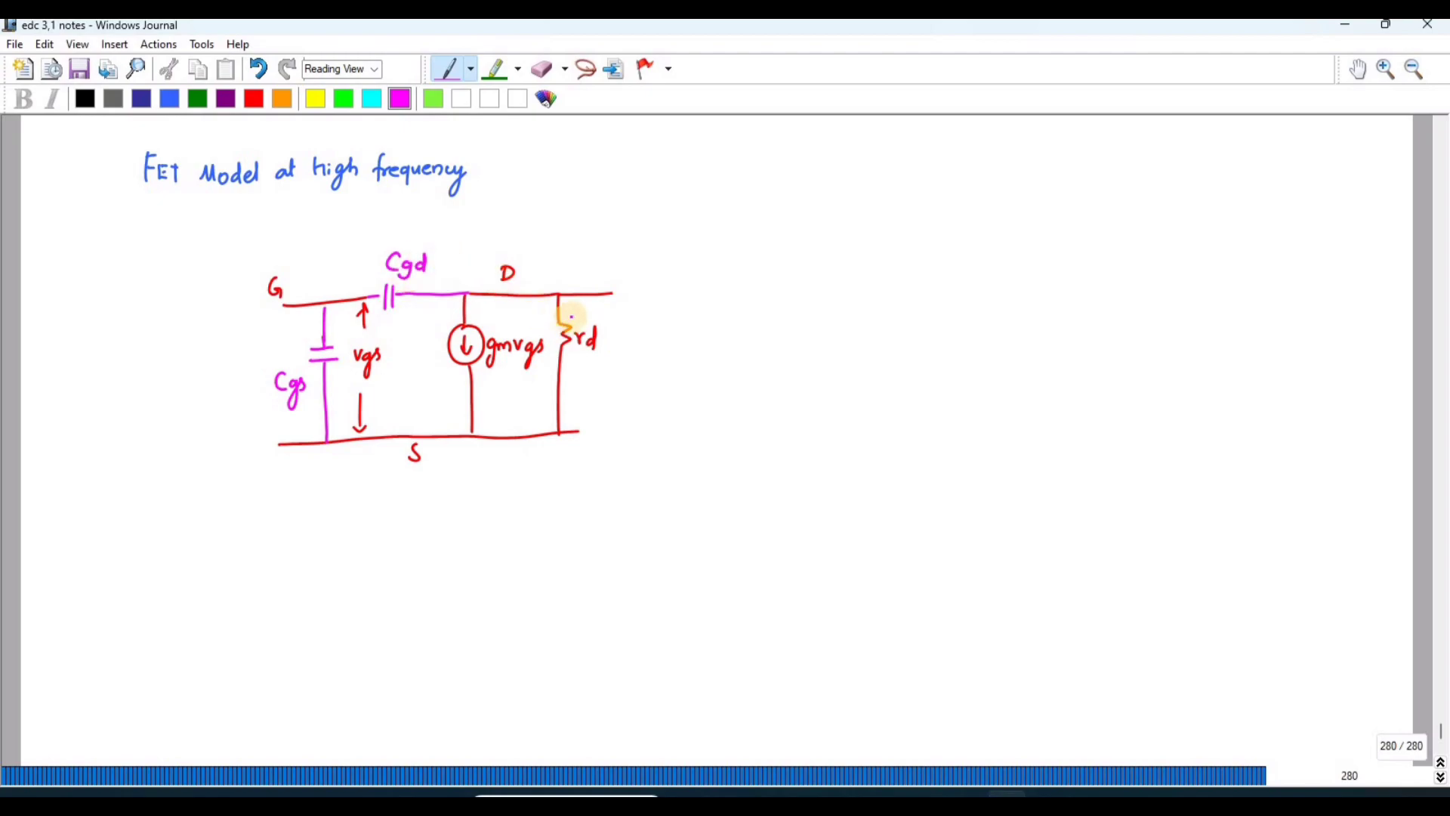
mouse_move(614, 296)
mouse_down()
mouse_move(632, 349)
mouse_move(617, 332)
mouse_move(616, 404)
mouse_move(583, 429)
mouse_up()
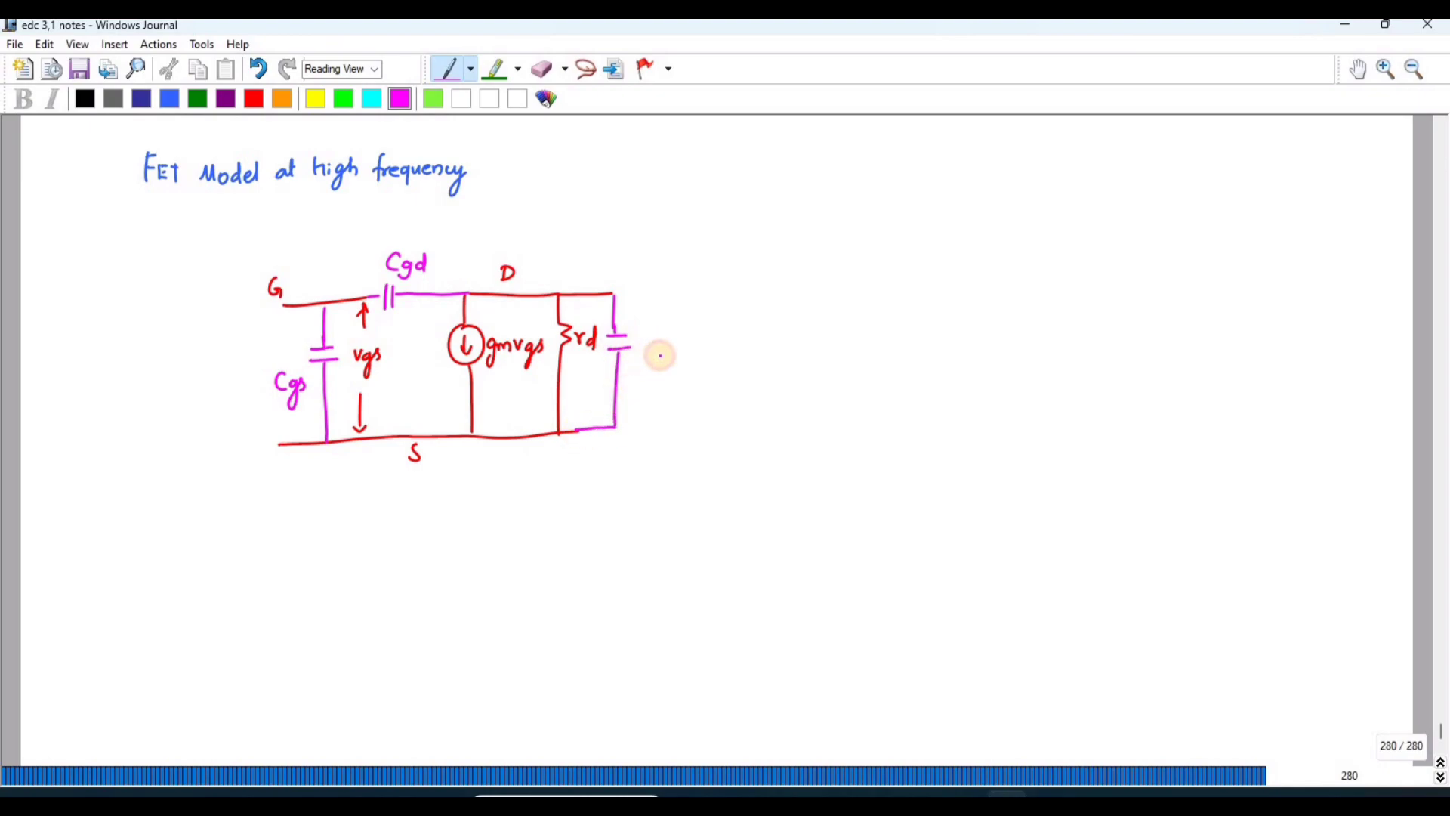
drag(662, 355, 669, 347)
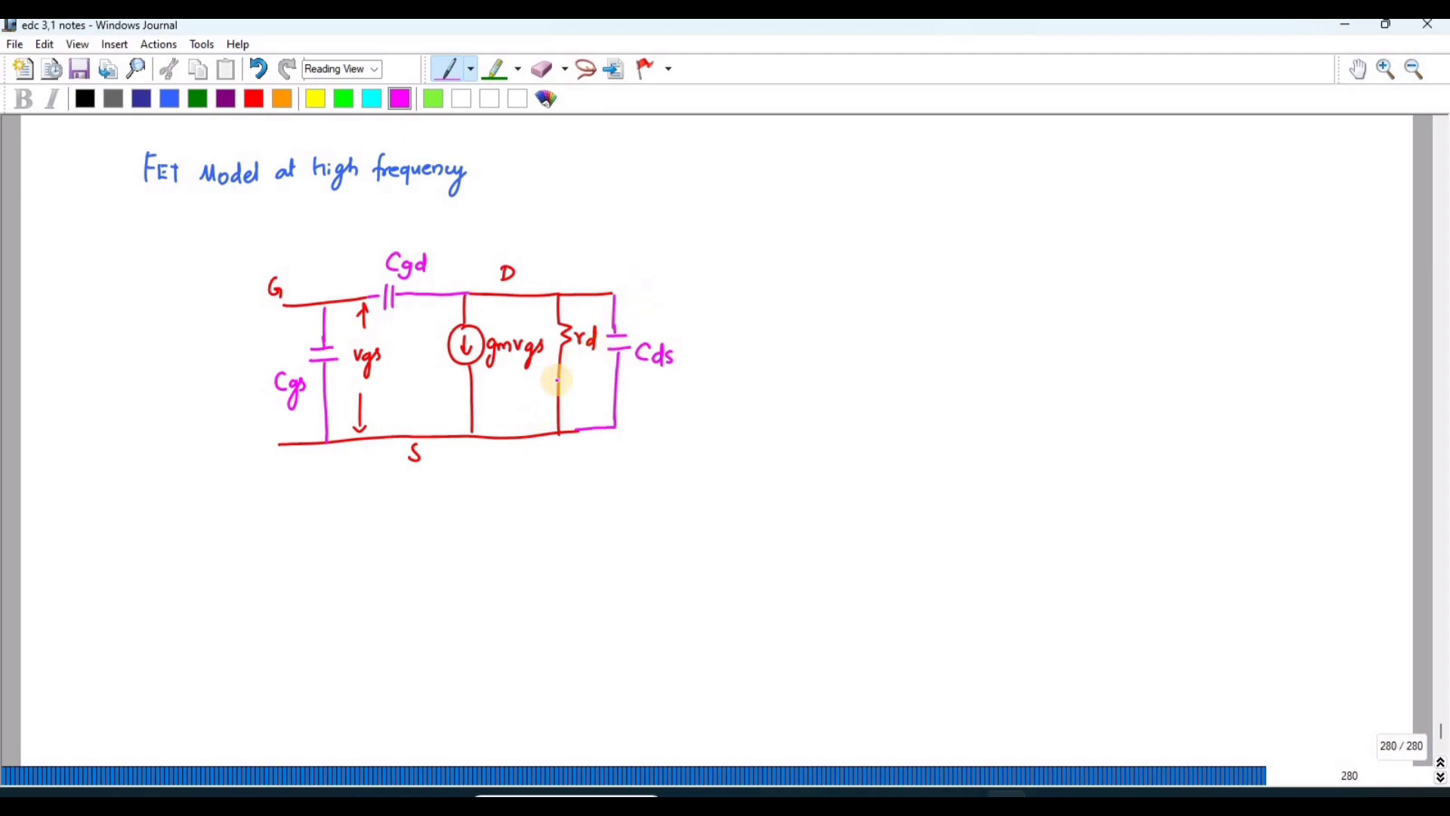
click(283, 99)
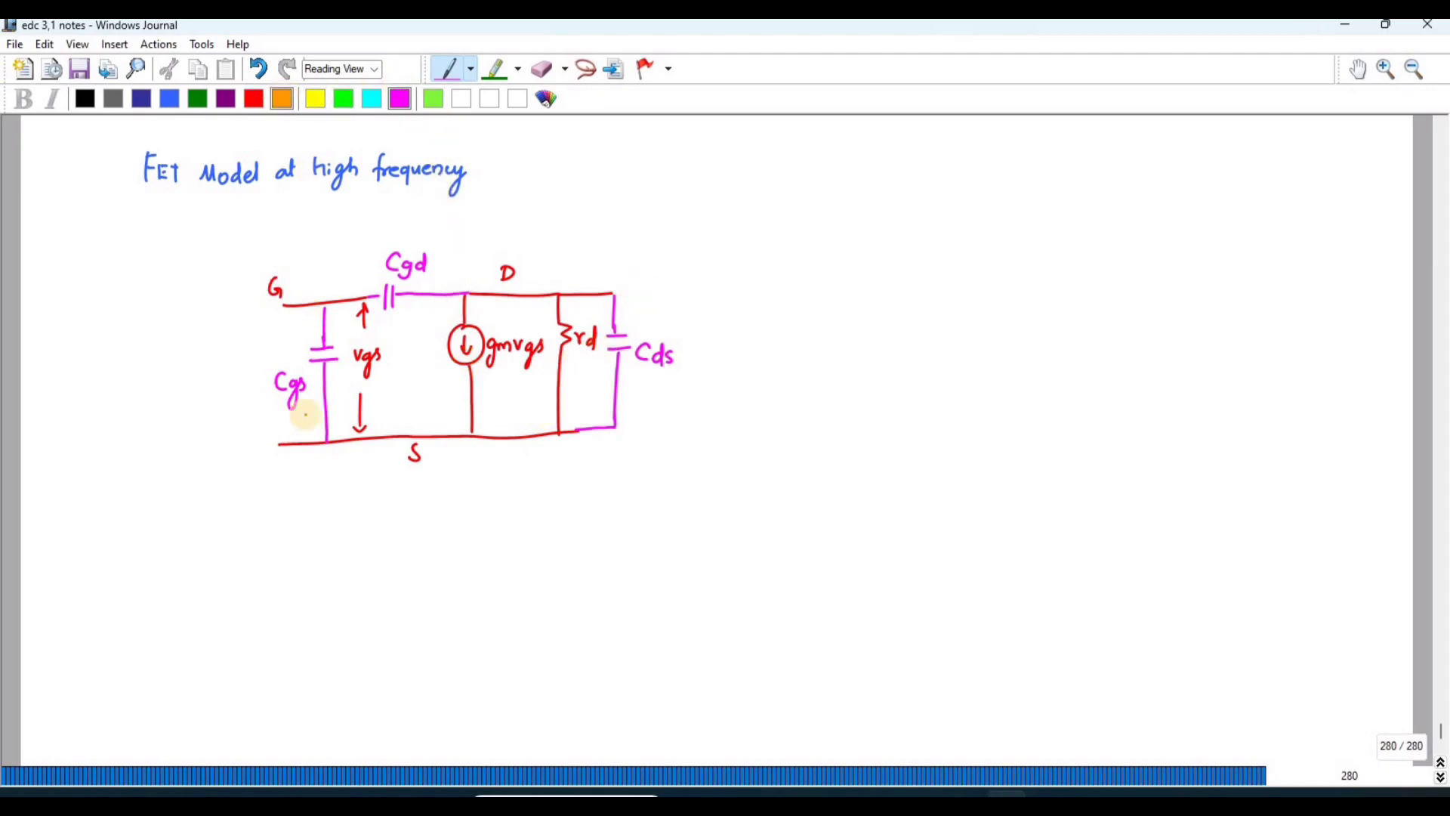
Step: Handwrite the orange heading 'MOSFET Unity gain frequency' below the first circuit
mouse_move(229, 545)
mouse_down()
mouse_move(239, 531)
mouse_move(259, 543)
mouse_move(359, 531)
mouse_move(460, 544)
mouse_move(521, 528)
mouse_move(498, 519)
mouse_up()
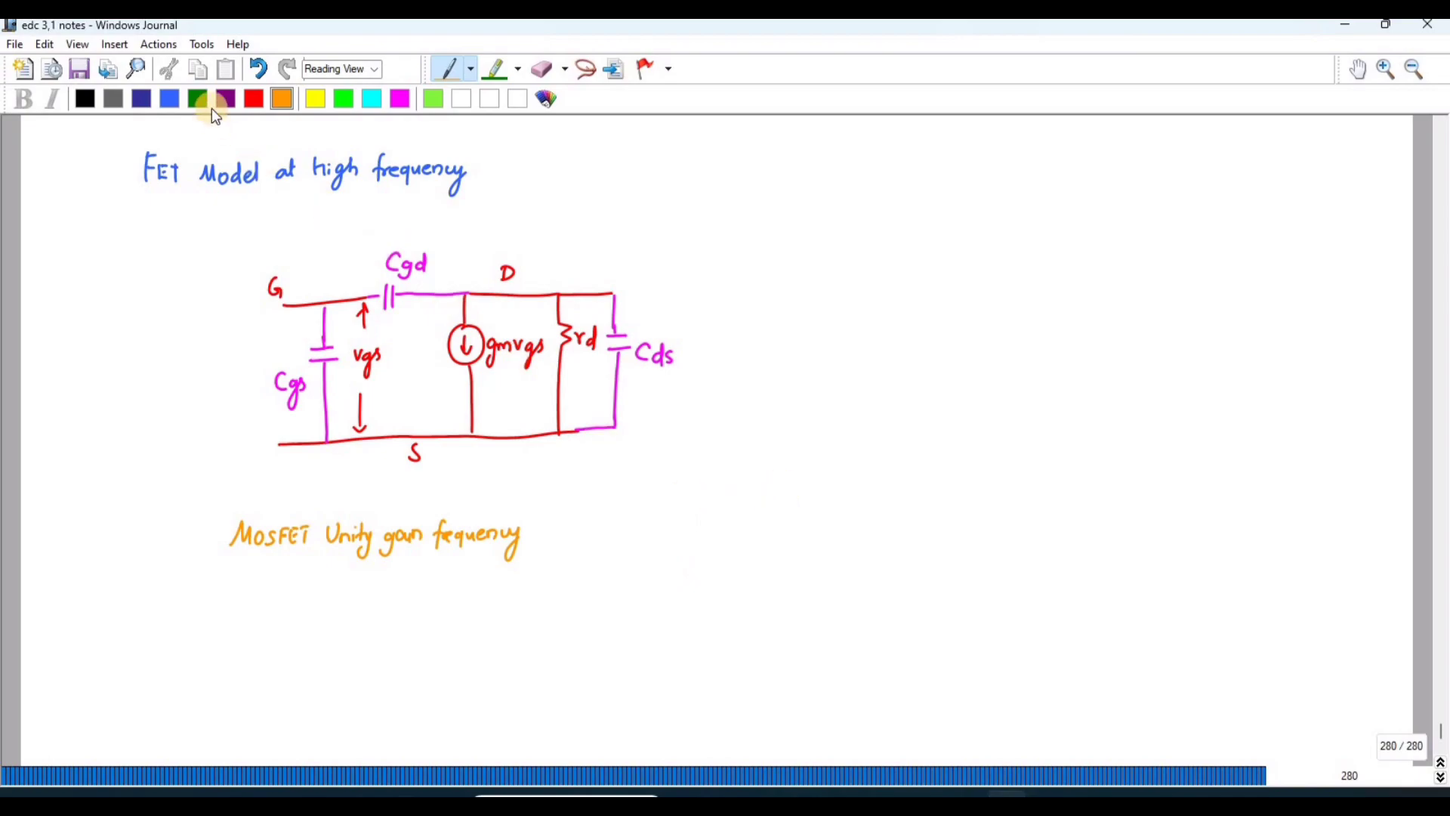
click(253, 100)
Step: Draw the vi input source with its top and bottom wires and the Cgs capacitor
mouse_move(716, 544)
mouse_down()
mouse_move(732, 593)
mouse_move(714, 592)
mouse_move(726, 588)
mouse_up()
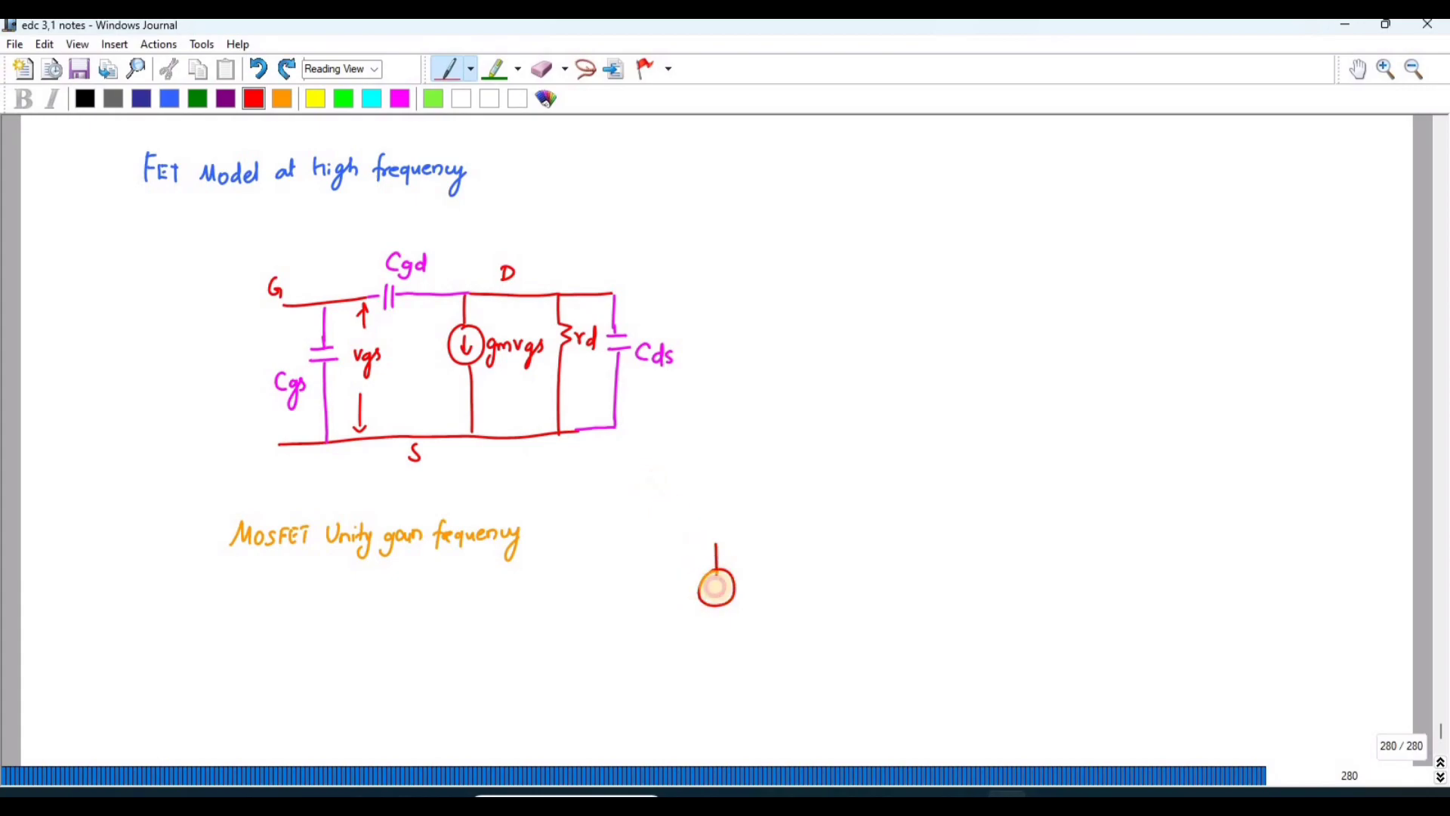
mouse_move(714, 596)
mouse_down()
mouse_move(672, 583)
mouse_move(672, 596)
mouse_up()
click(672, 583)
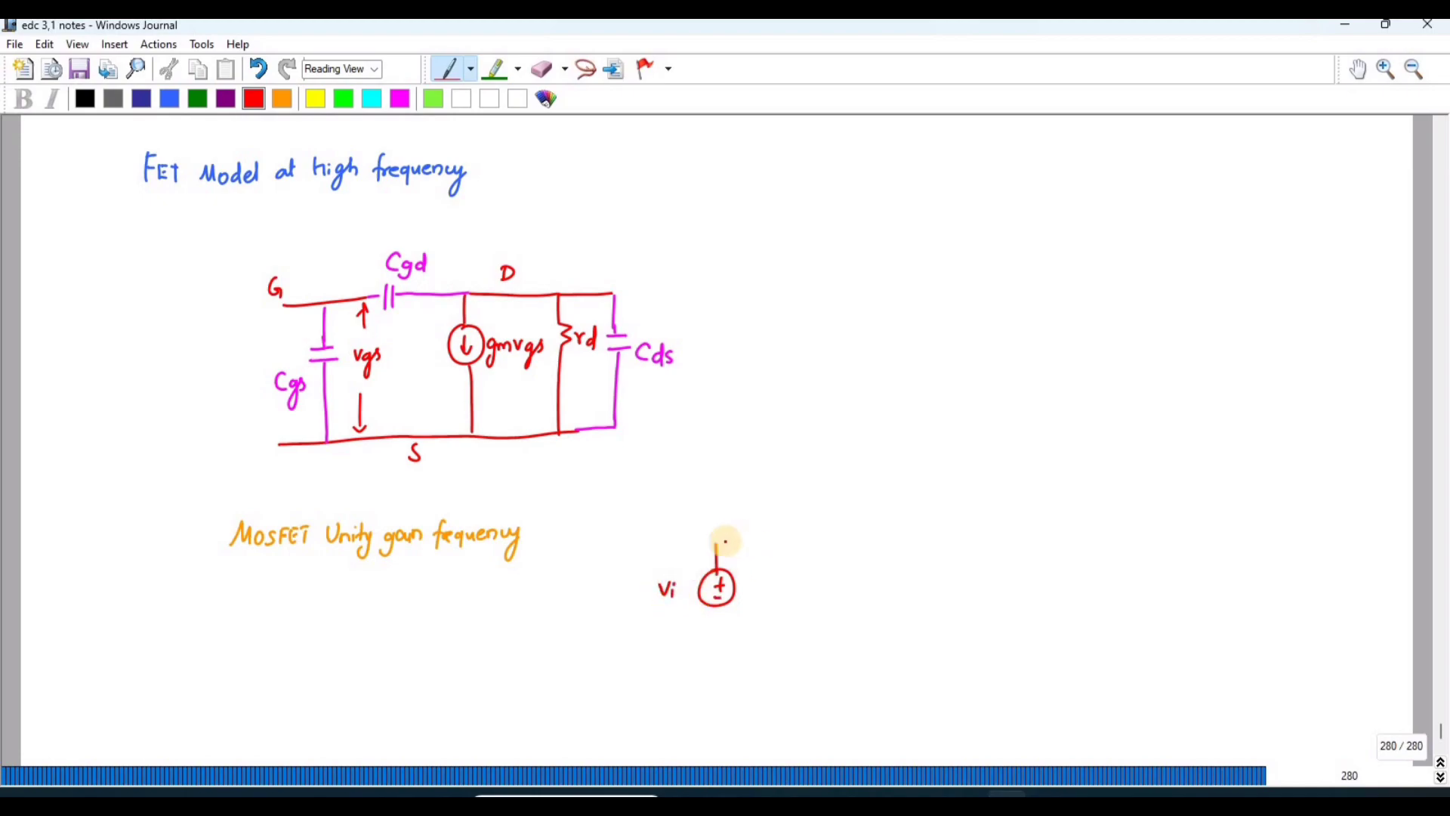
mouse_move(778, 542)
mouse_down()
mouse_move(782, 545)
mouse_move(795, 586)
mouse_up()
drag(786, 588, 810, 593)
mouse_move(824, 586)
mouse_down()
mouse_move(819, 609)
mouse_move(831, 593)
mouse_up()
drag(722, 606, 720, 638)
mouse_move(787, 598)
mouse_down()
mouse_move(788, 626)
mouse_move(722, 638)
mouse_up()
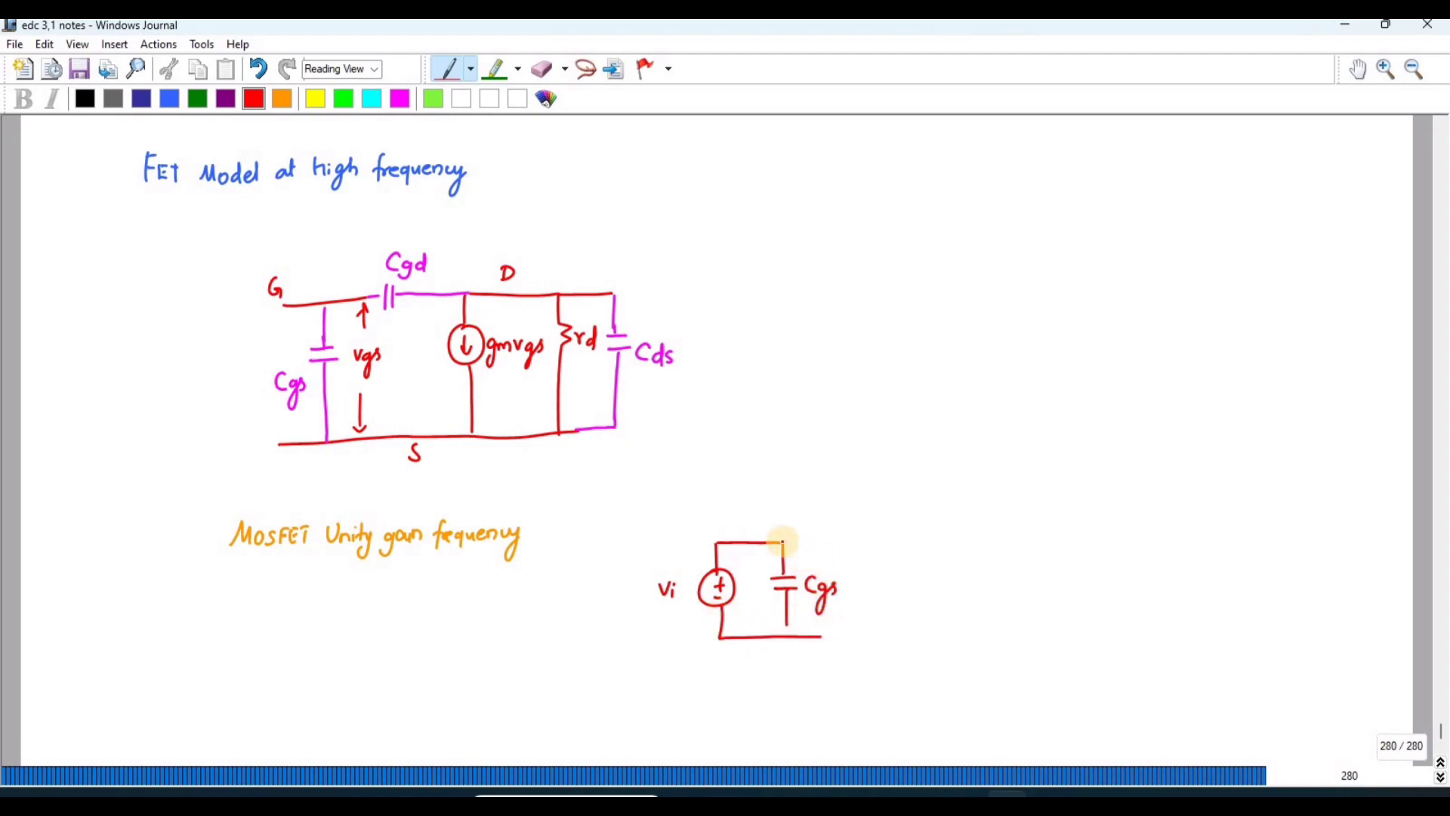
Step: Extend the top wire through capacitor Cgd down to a gmvgs current source
drag(784, 542, 851, 549)
drag(852, 540, 897, 531)
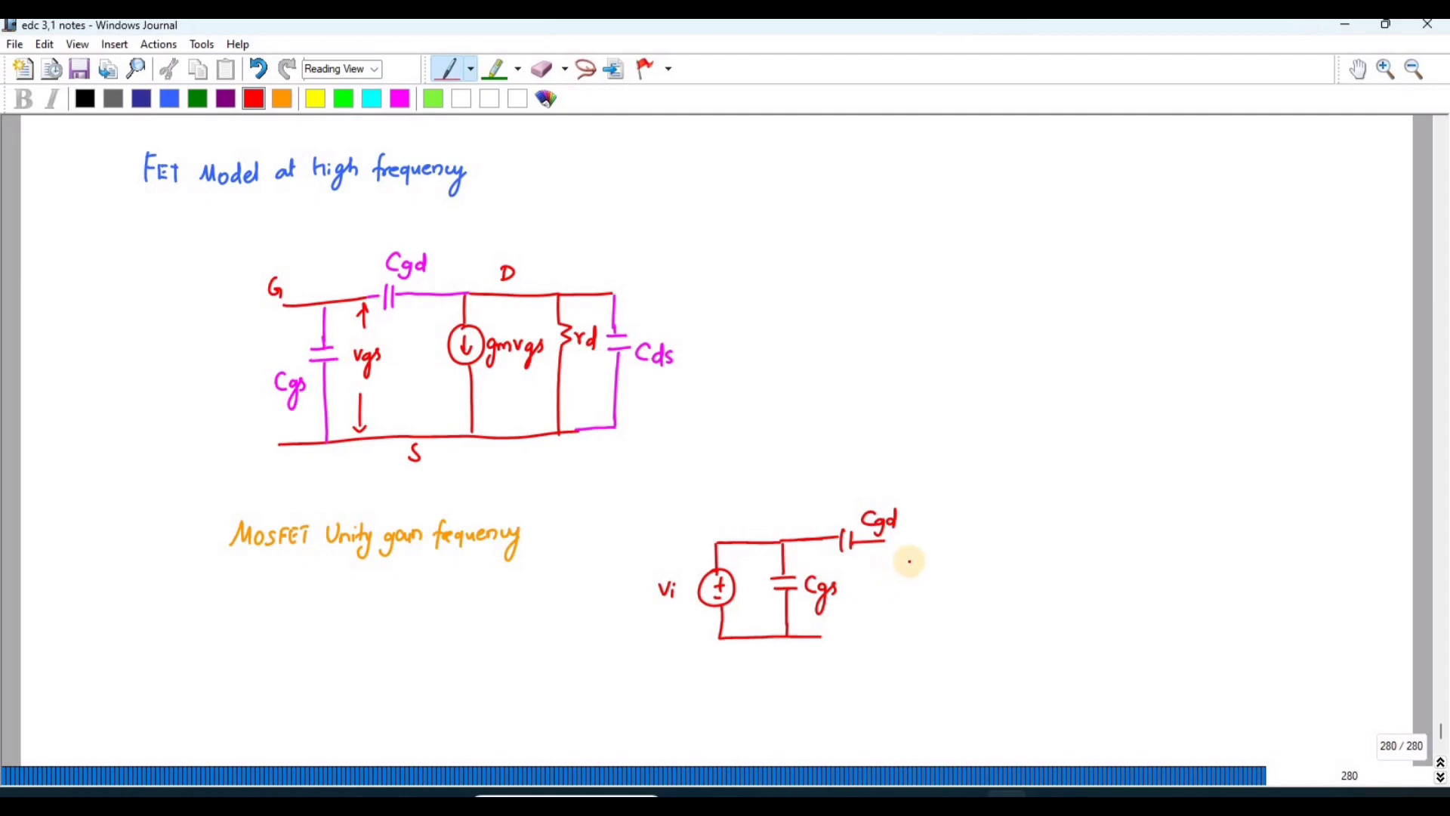
mouse_move(888, 542)
mouse_down()
mouse_move(880, 589)
mouse_move(888, 574)
mouse_up()
mouse_move(885, 580)
mouse_down()
mouse_move(885, 597)
mouse_move(947, 590)
mouse_move(955, 604)
mouse_move(887, 635)
mouse_move(964, 634)
mouse_up()
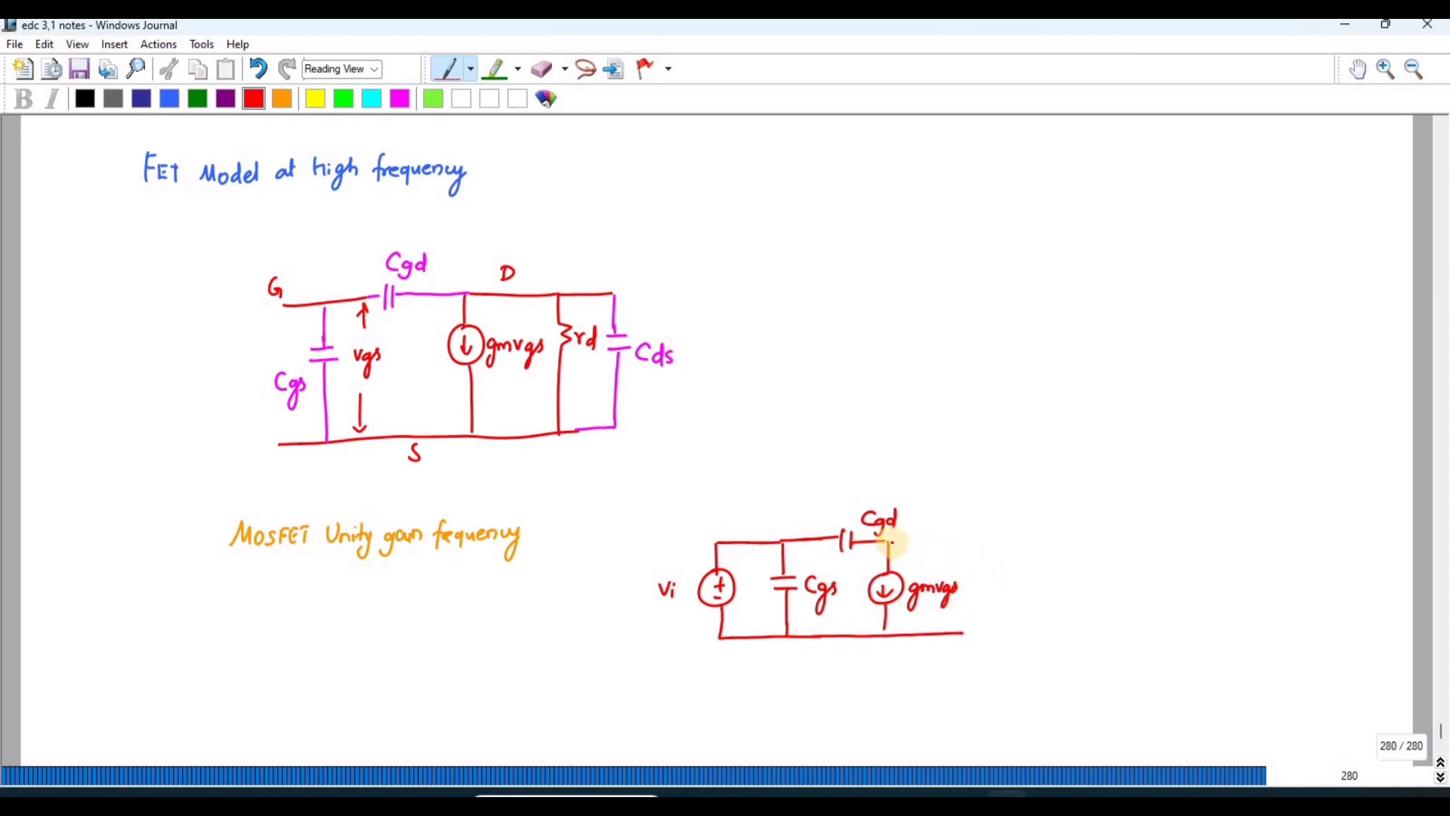
Step: Add the rd resistor, close the output loop, and label nodes D, S and G
mouse_move(892, 542)
mouse_down()
mouse_move(998, 540)
mouse_move(1001, 622)
mouse_move(1029, 586)
mouse_up()
click(1035, 579)
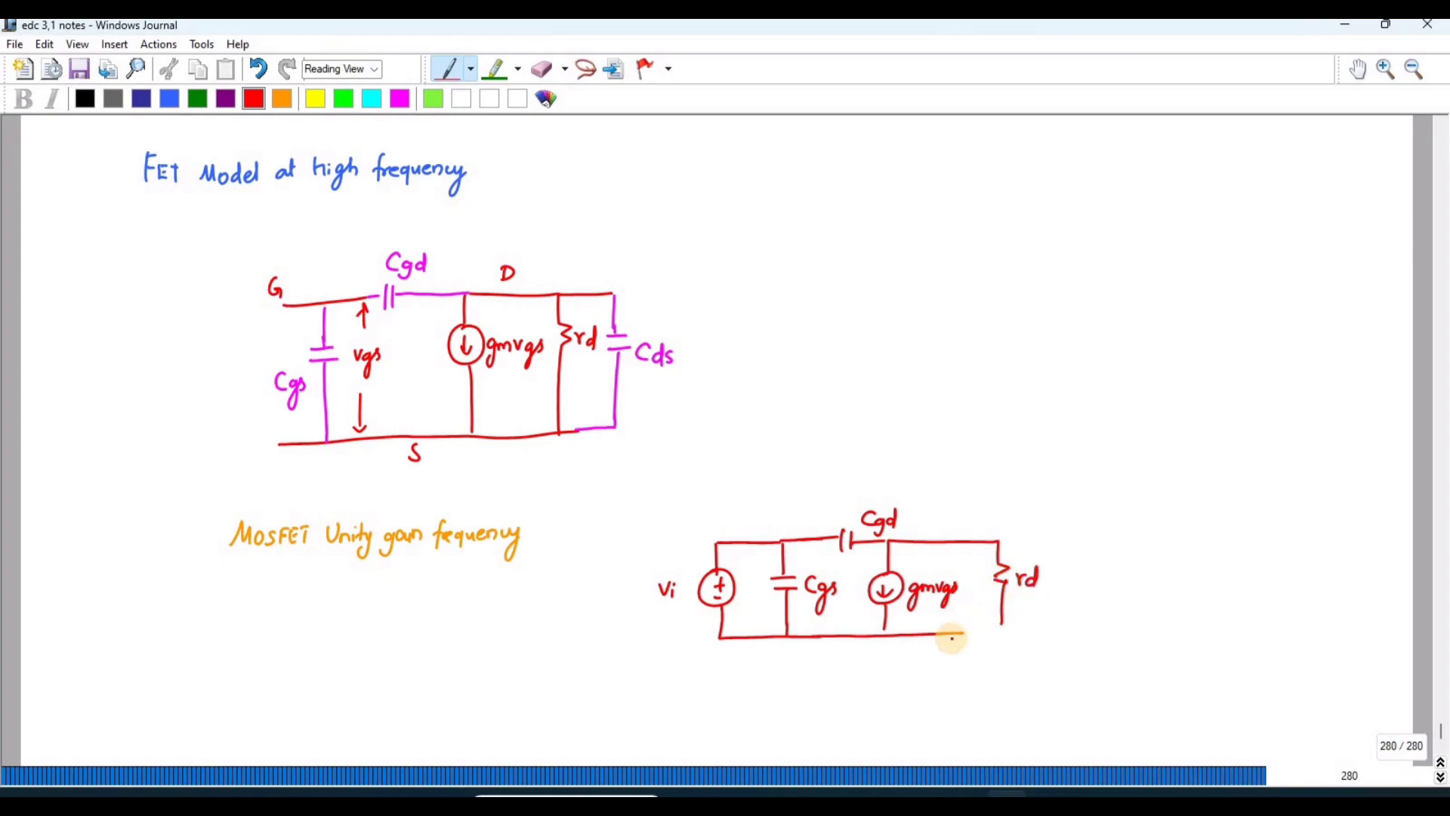
drag(962, 635, 1005, 622)
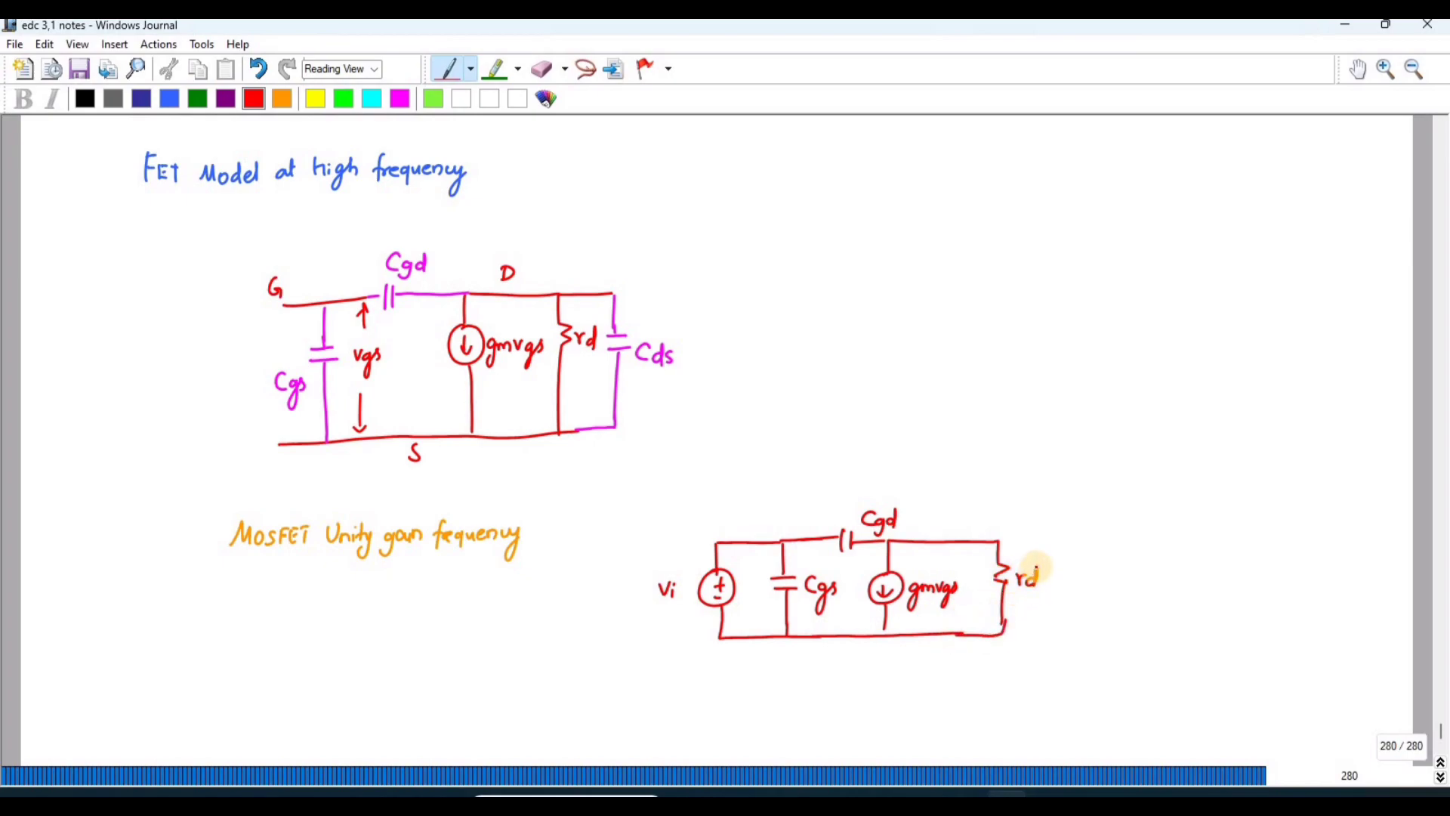
drag(999, 541, 1039, 538)
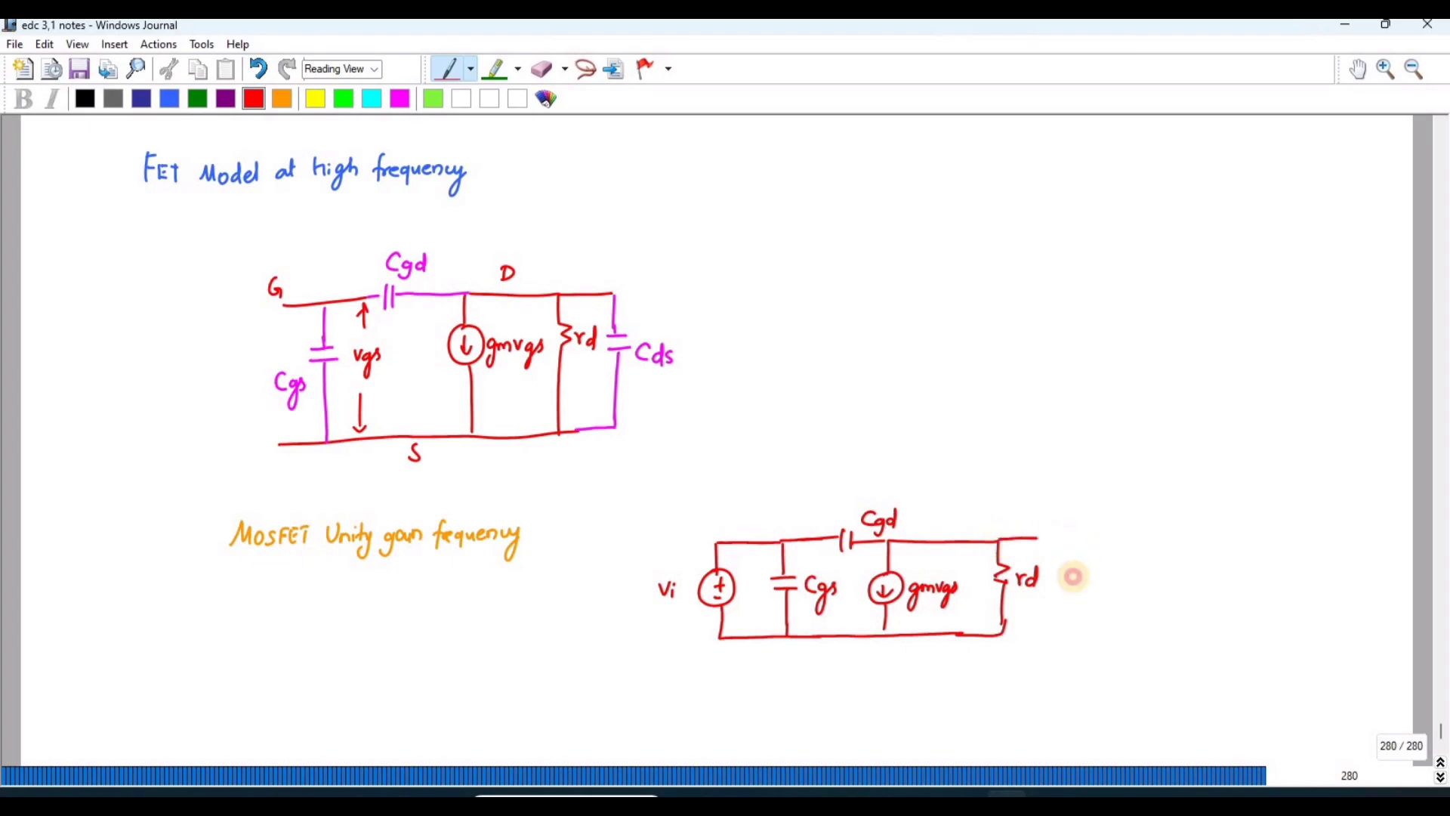
mouse_move(1004, 636)
mouse_down()
mouse_move(1070, 635)
mouse_move(1075, 593)
mouse_move(1058, 574)
mouse_move(1092, 515)
mouse_up()
drag(1056, 644, 1047, 655)
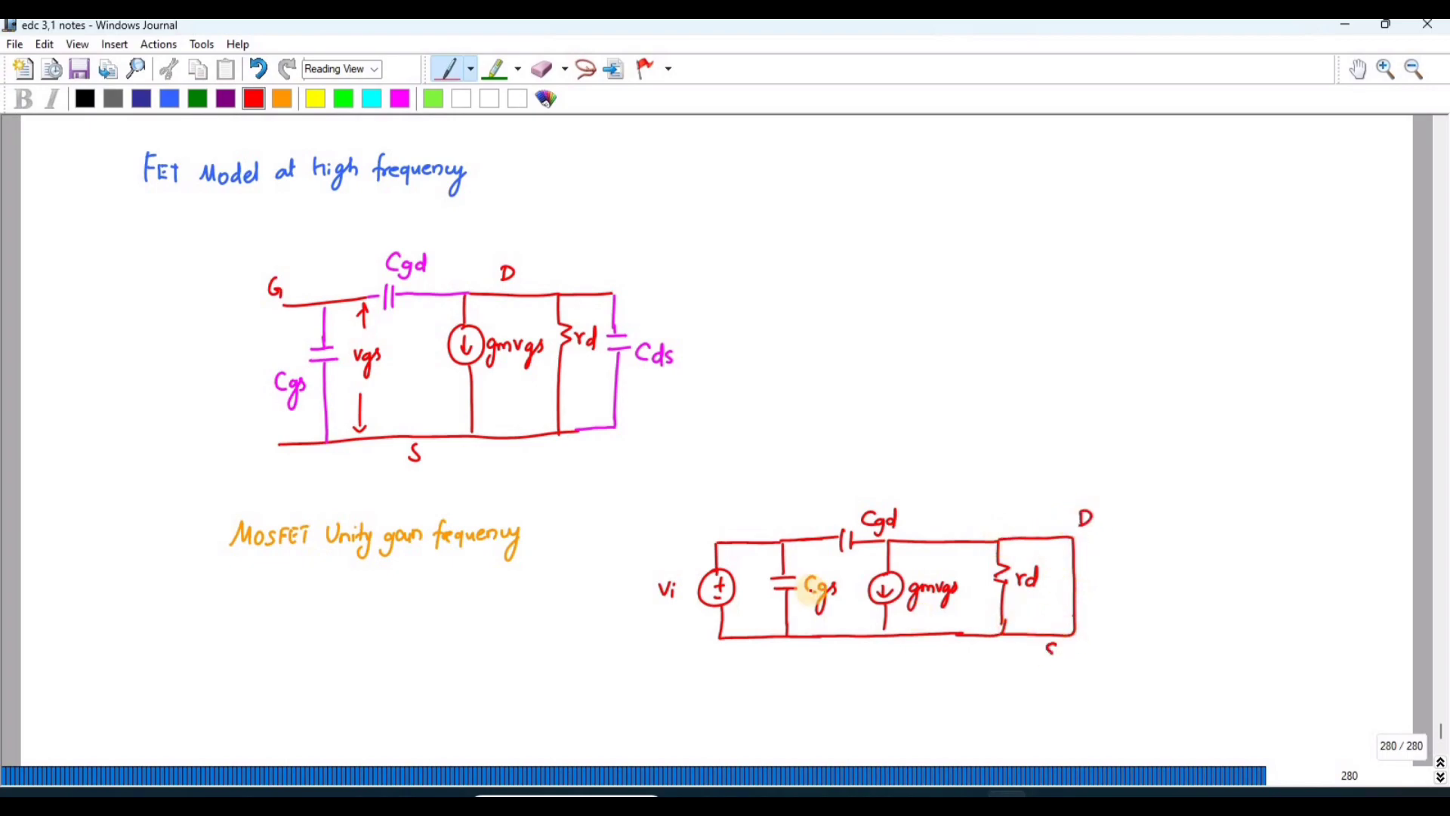
mouse_move(790, 512)
mouse_down()
mouse_move(782, 523)
mouse_move(790, 514)
mouse_up()
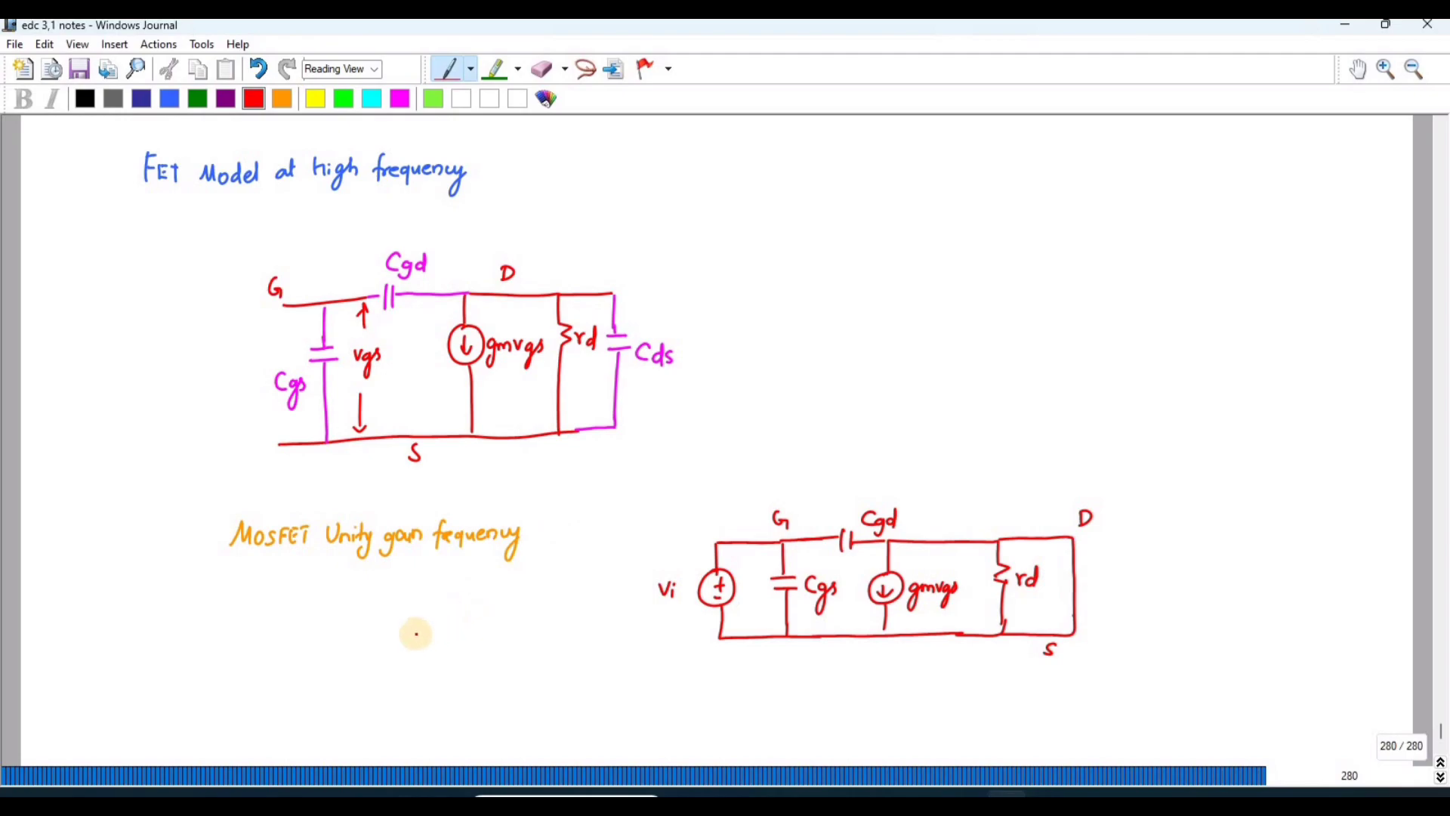
Step: Write 'Vd = Vs' under the circuit, mark vgs across Cgs, and write 'Vi = vgs = Vgs'
drag(811, 675, 863, 688)
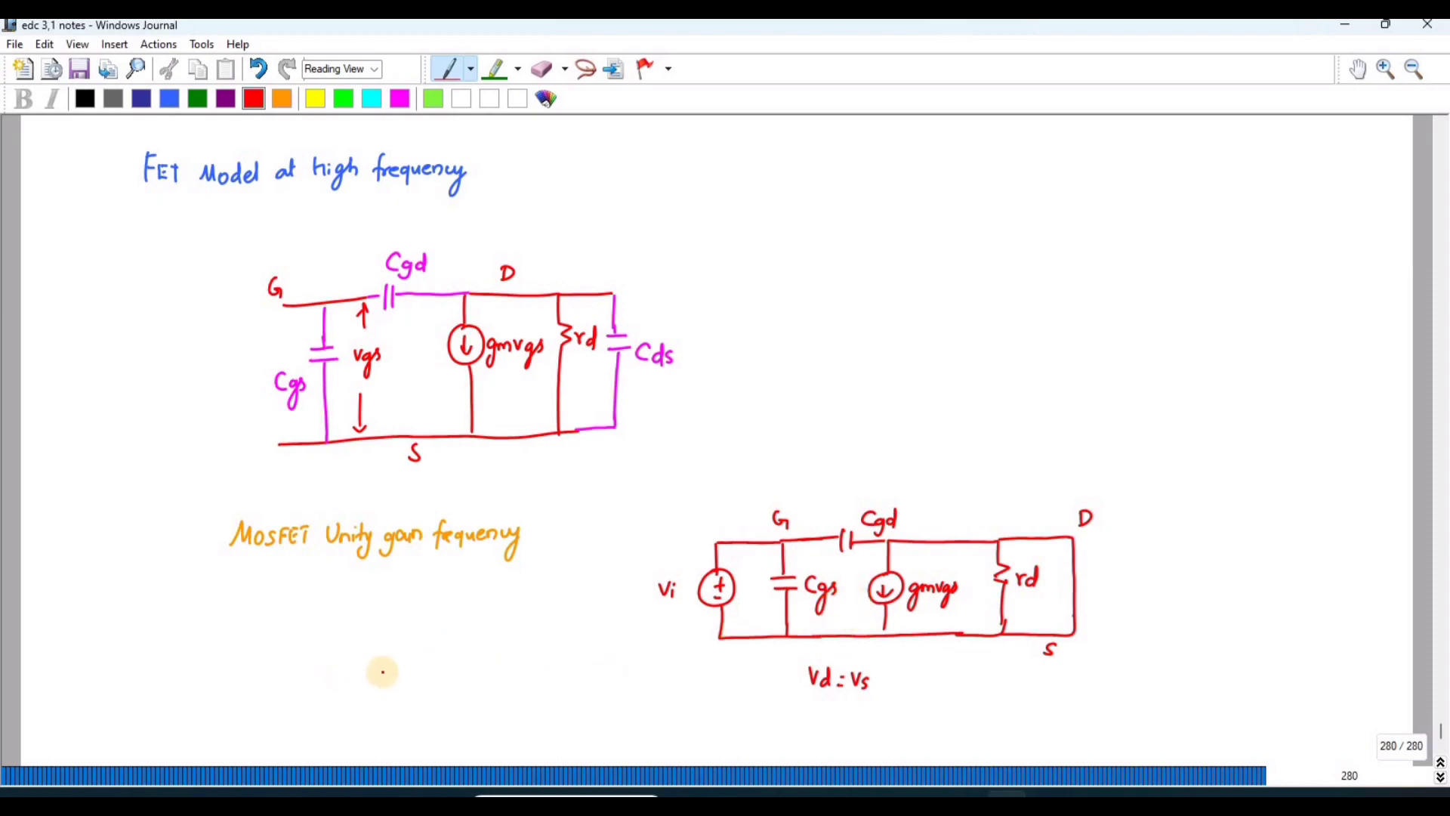
click(412, 676)
click(412, 685)
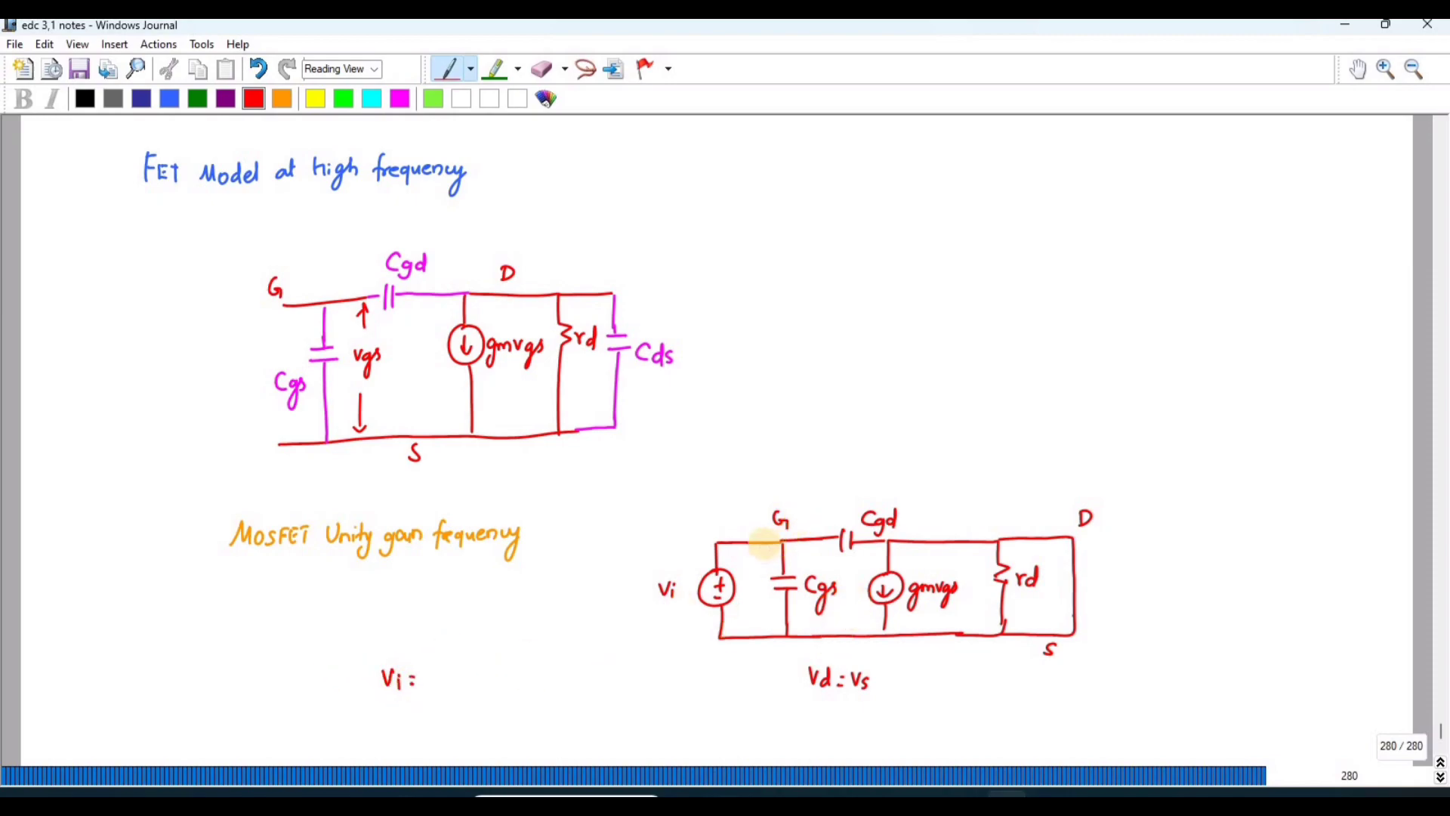
drag(759, 546, 758, 632)
drag(426, 672, 437, 671)
drag(447, 673, 440, 707)
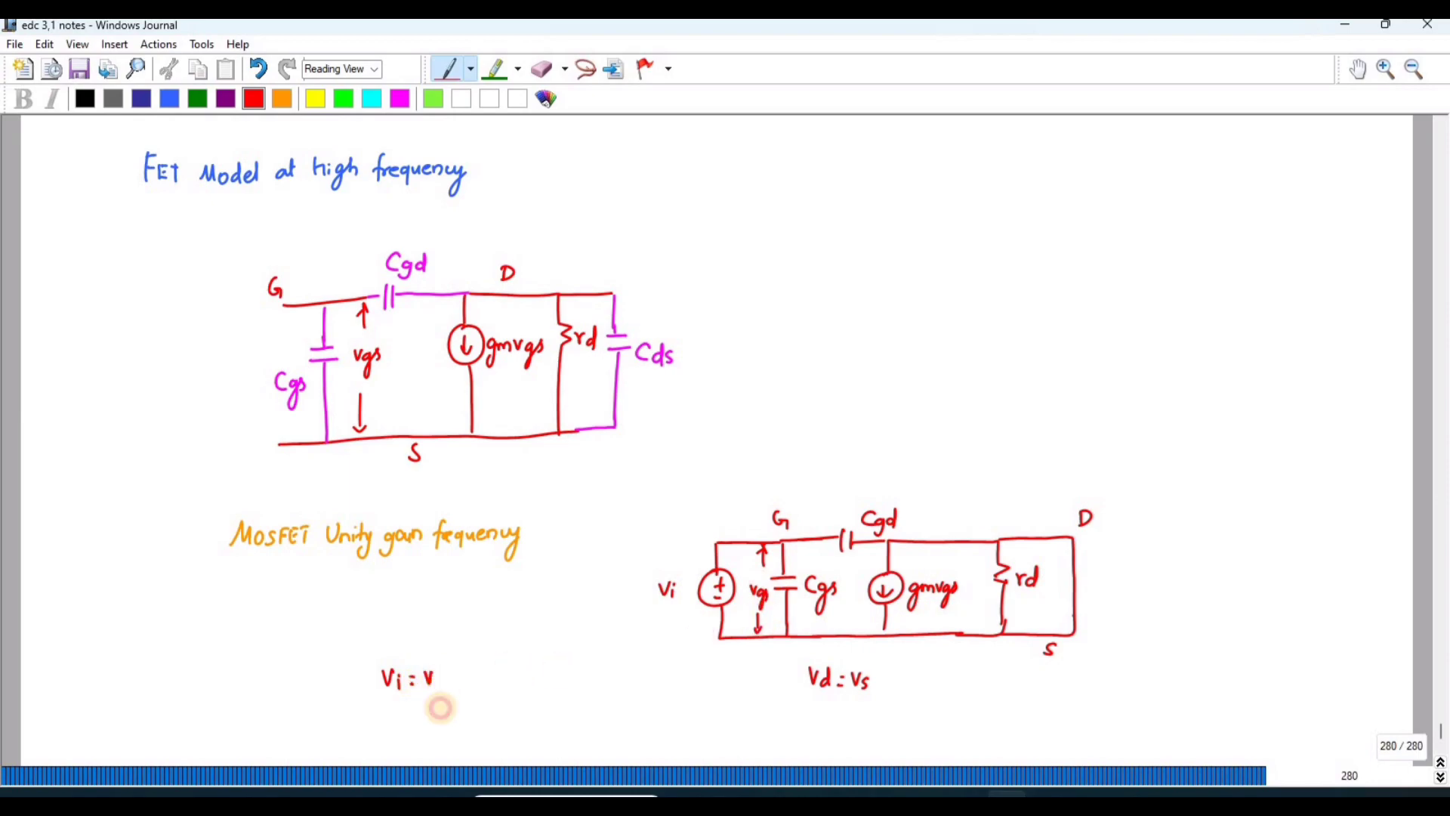
click(467, 671)
click(467, 681)
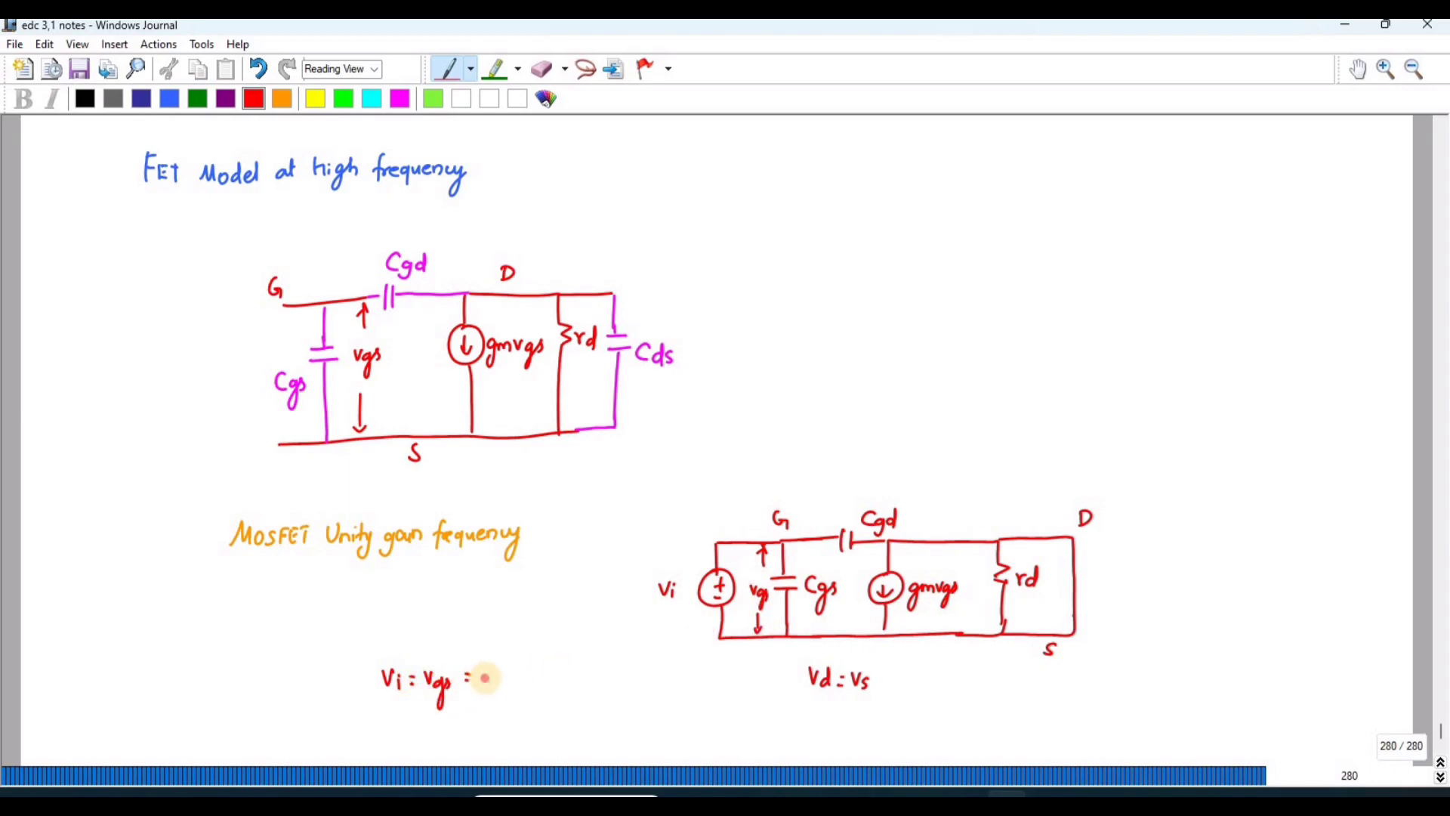
mouse_move(483, 671)
mouse_down()
mouse_move(499, 701)
mouse_move(517, 670)
mouse_up()
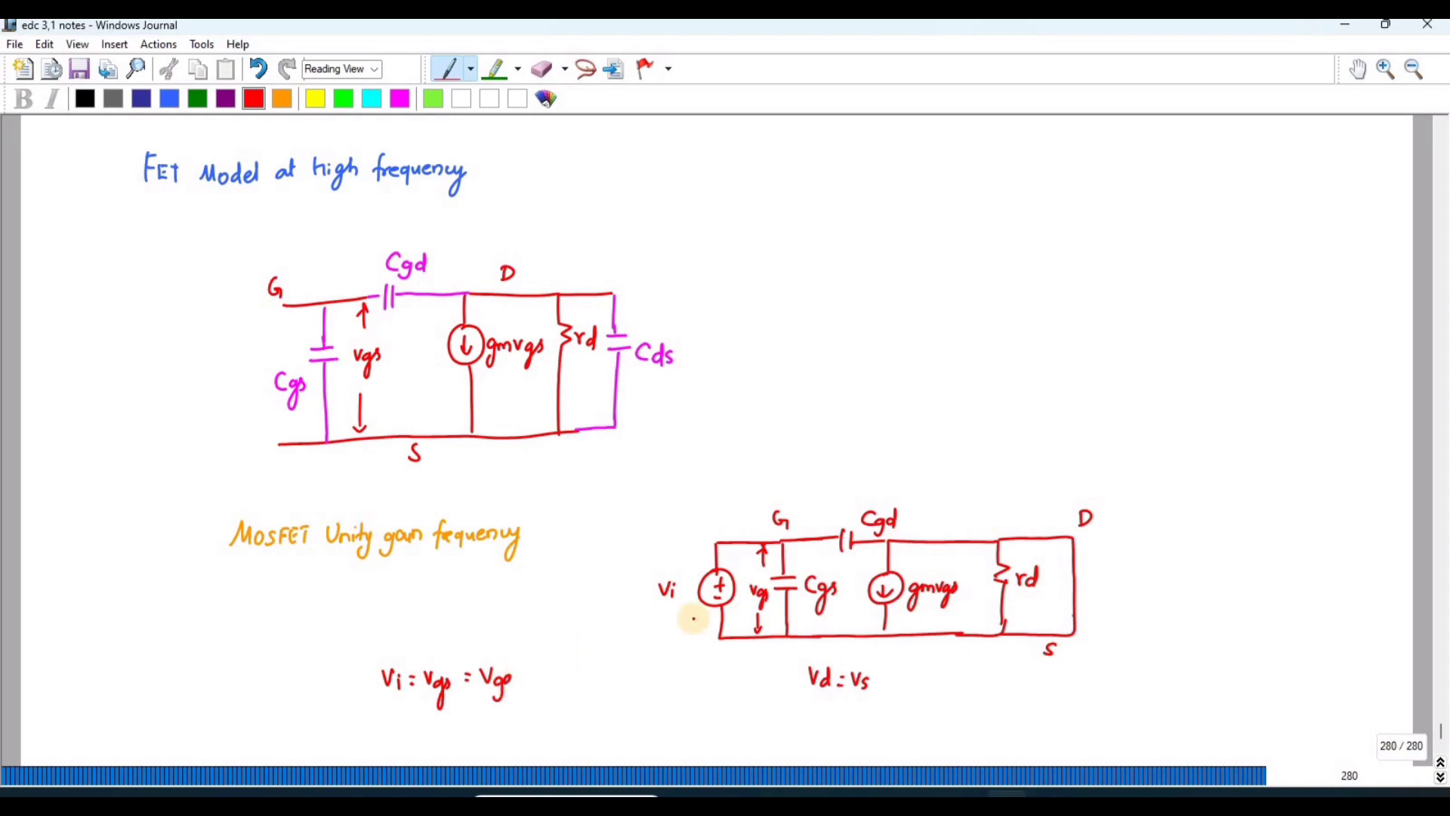